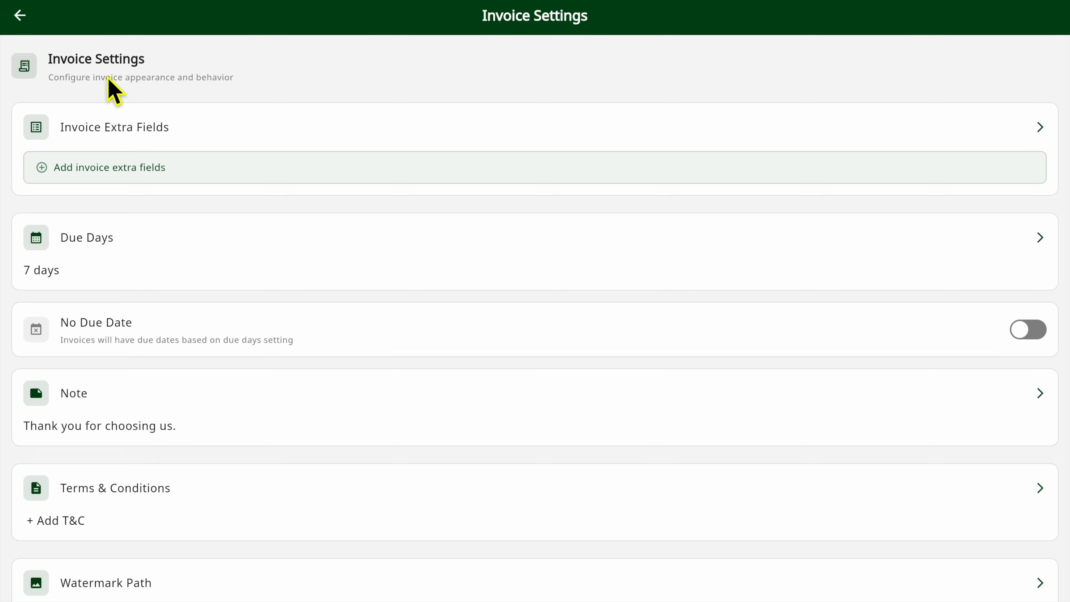
# - Add the invoice extra fields "PO Number" and "ABC" and save the update
pyautogui.scroll(-10, 107, 89)
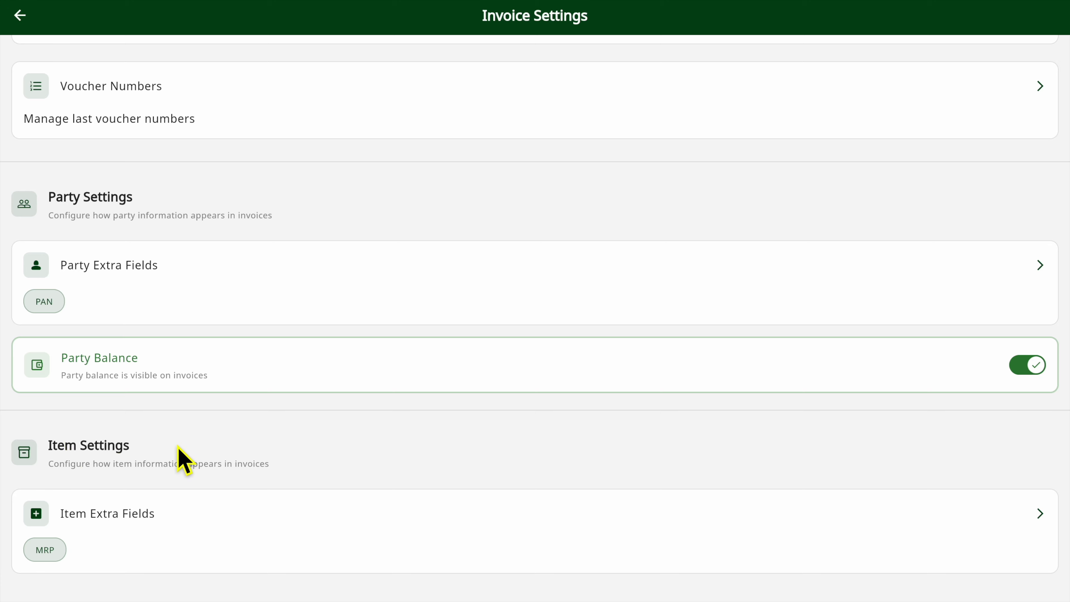
pyautogui.scroll(10, 172, 454)
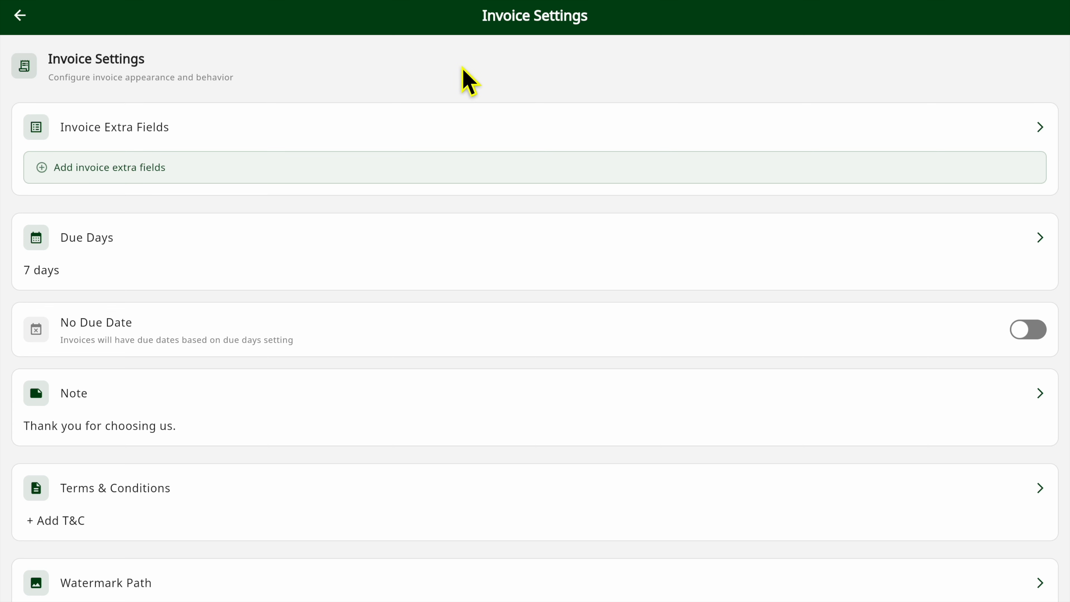
pyautogui.click(406, 145)
pyautogui.click(420, 365)
pyautogui.write('PO Number')
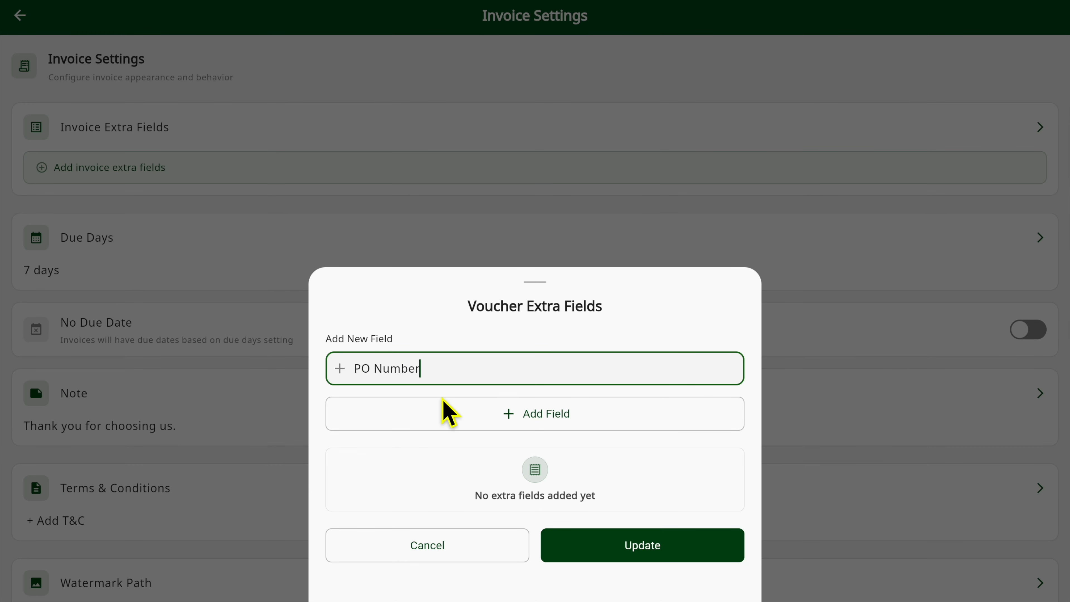
pyautogui.click(447, 410)
pyautogui.click(427, 365)
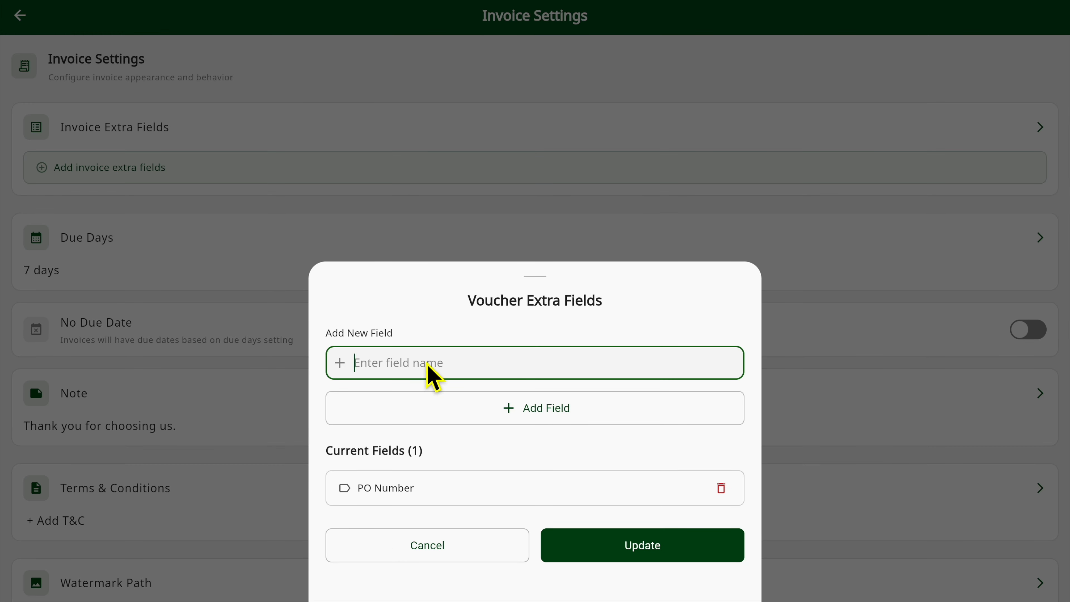
pyautogui.write('ABC')
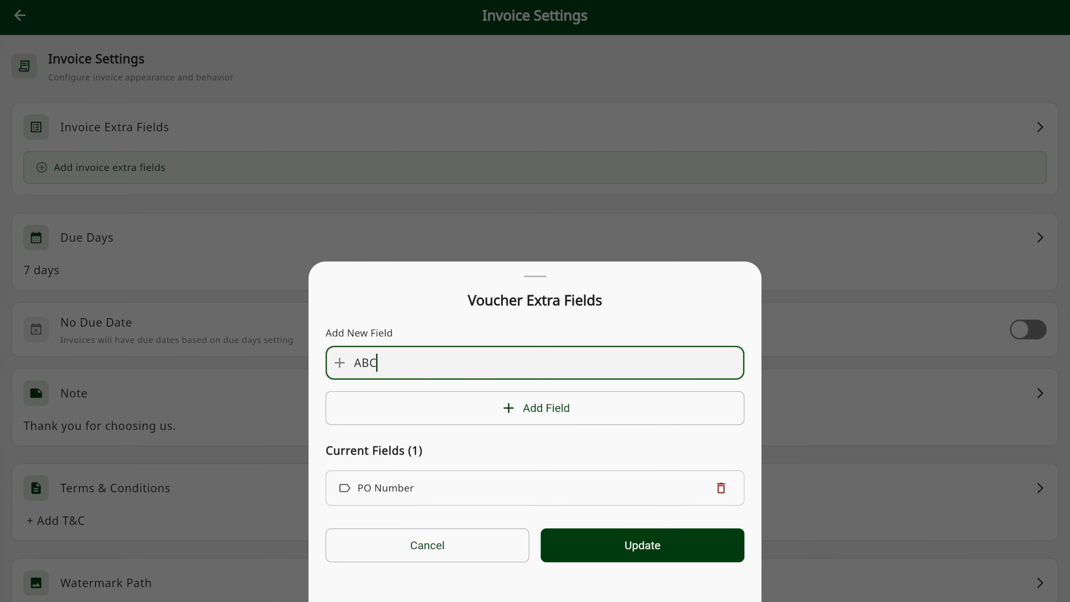
pyautogui.click(495, 416)
pyautogui.click(627, 545)
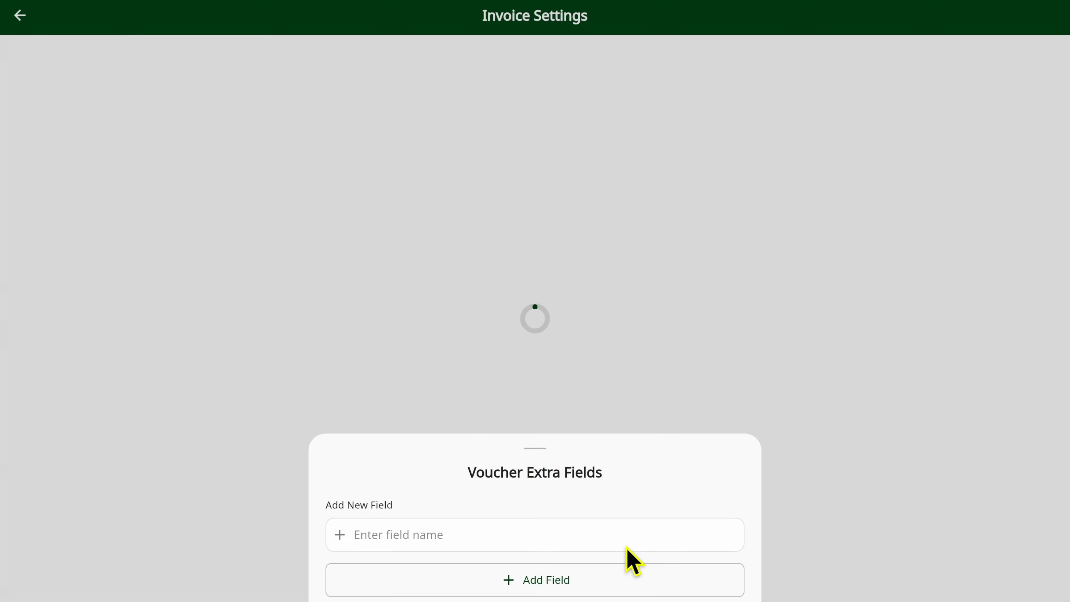
# - Remove the "ABC" field from the invoice extra fields and save the update
pyautogui.click(254, 162)
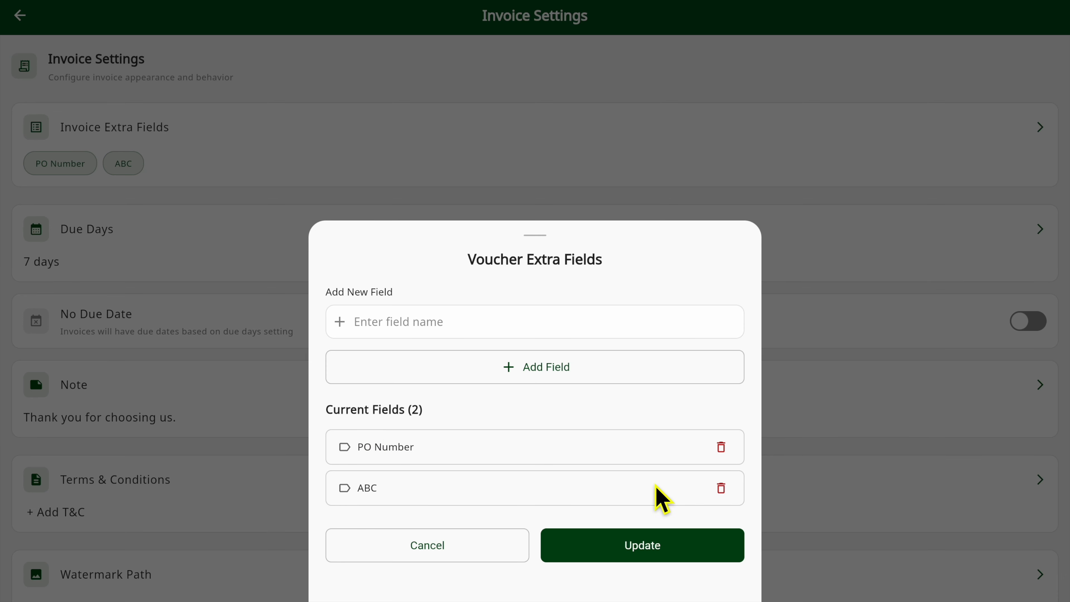
pyautogui.click(730, 492)
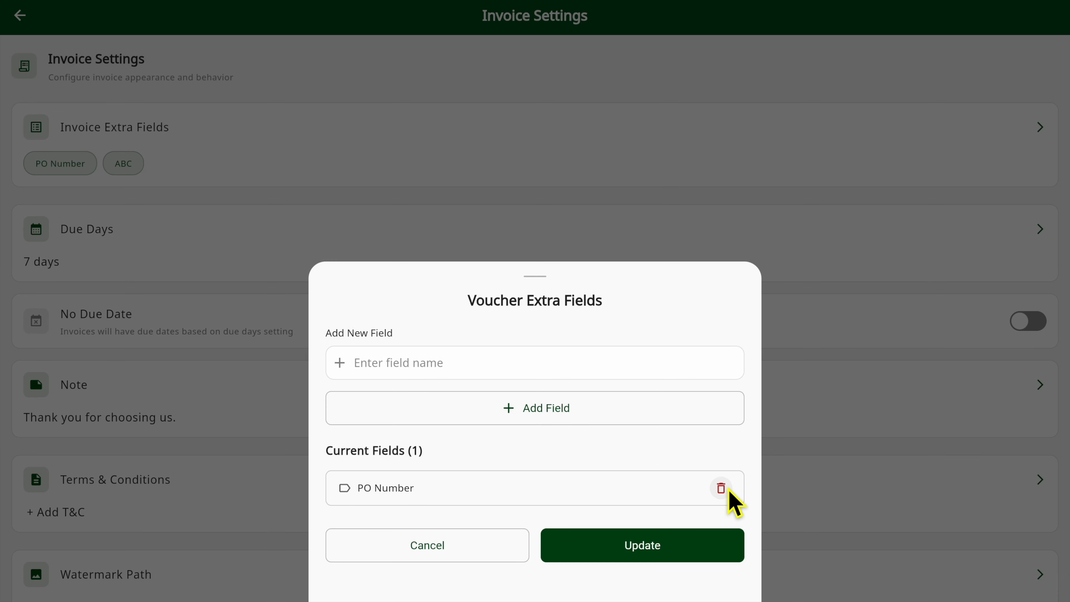
pyautogui.click(667, 552)
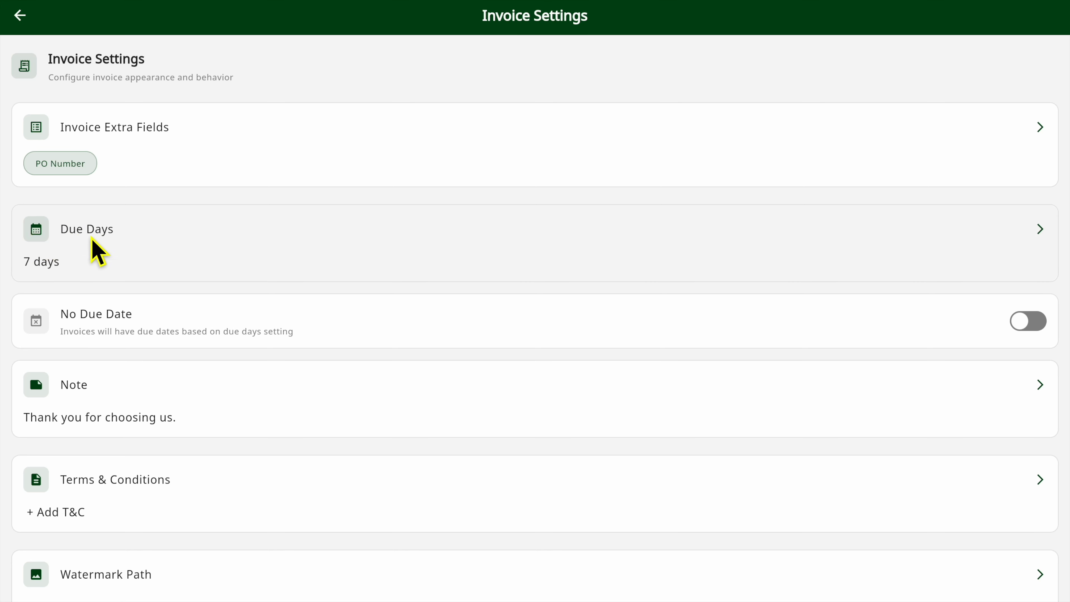
# - Try the quick options for the invoice due days, choose 30 days and save
pyautogui.click(180, 263)
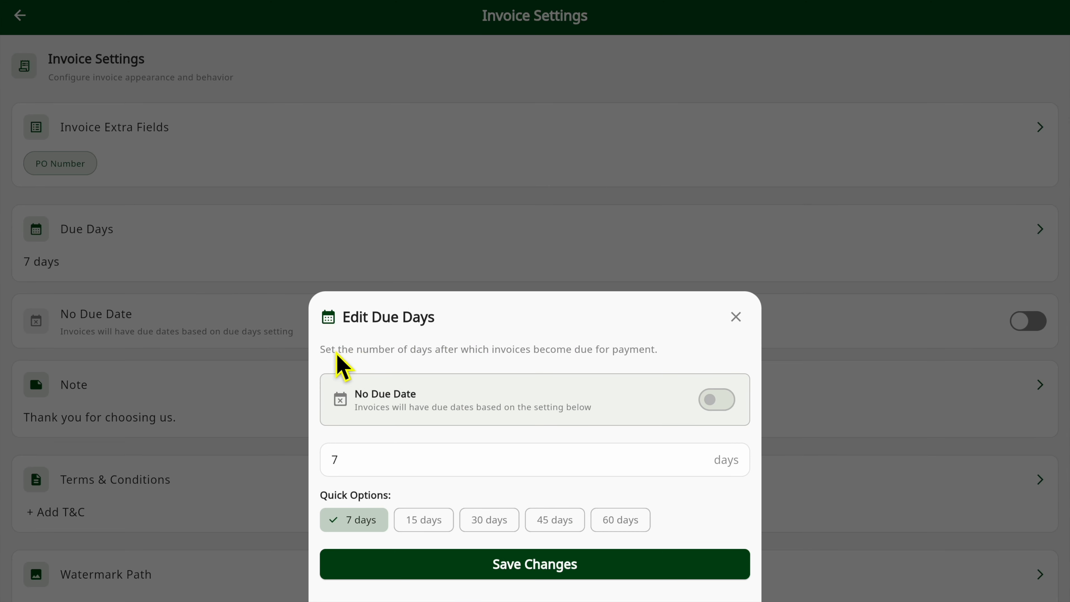
pyautogui.click(434, 523)
pyautogui.click(489, 522)
pyautogui.click(542, 524)
pyautogui.click(641, 525)
pyautogui.click(464, 525)
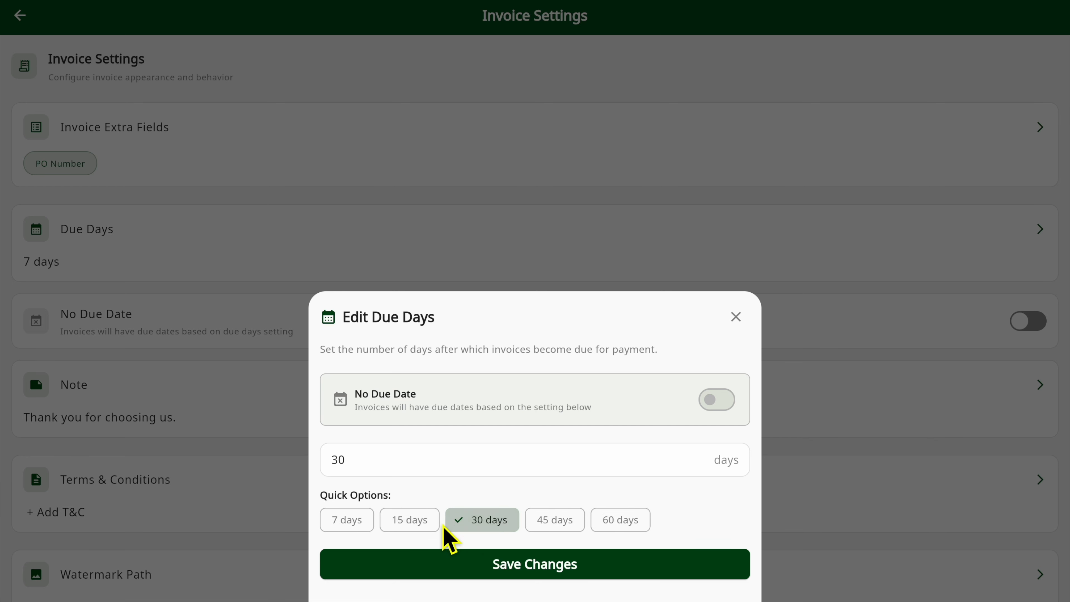
pyautogui.click(471, 565)
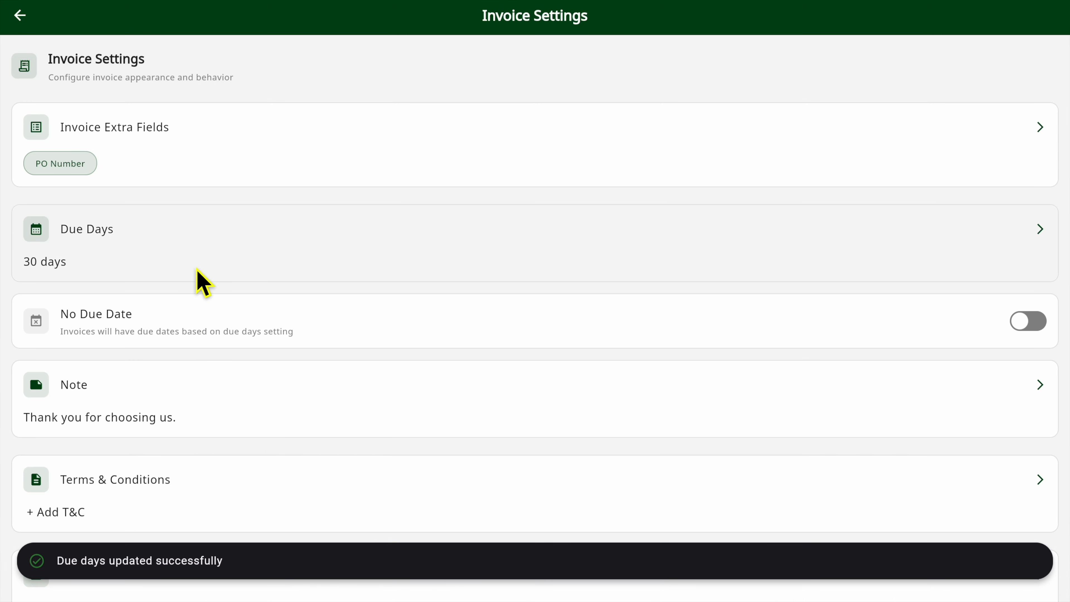
# - Set the invoice due days to a custom value of 24 days and save
pyautogui.click(117, 257)
pyautogui.click(401, 464)
pyautogui.press('BackSpace')
pyautogui.press('BackSpace')
pyautogui.click(483, 573)
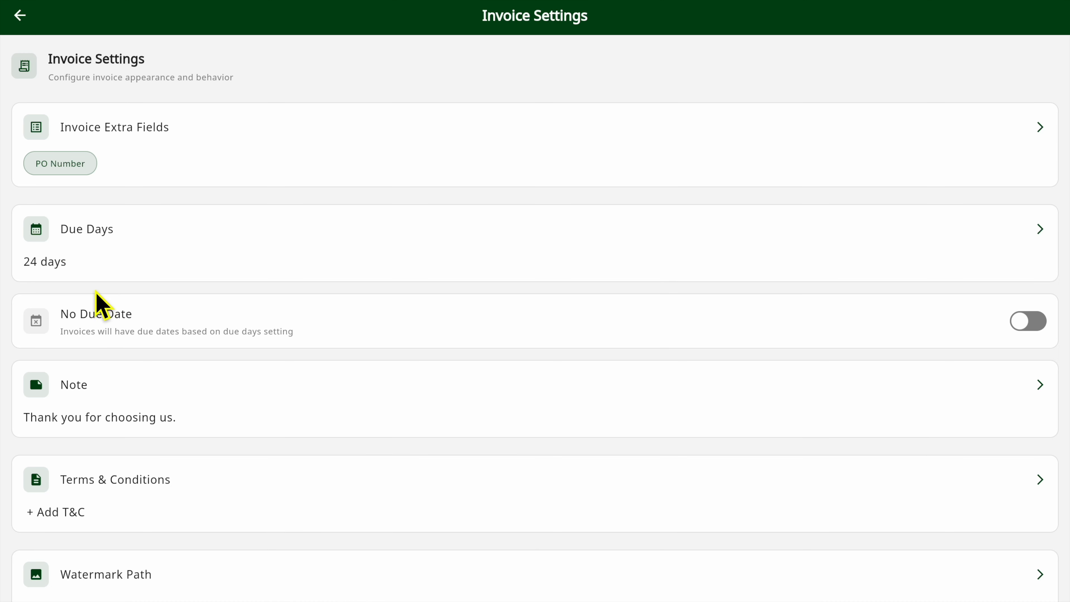
# - Turn the No Due Date setting on and back off
pyautogui.click(1035, 324)
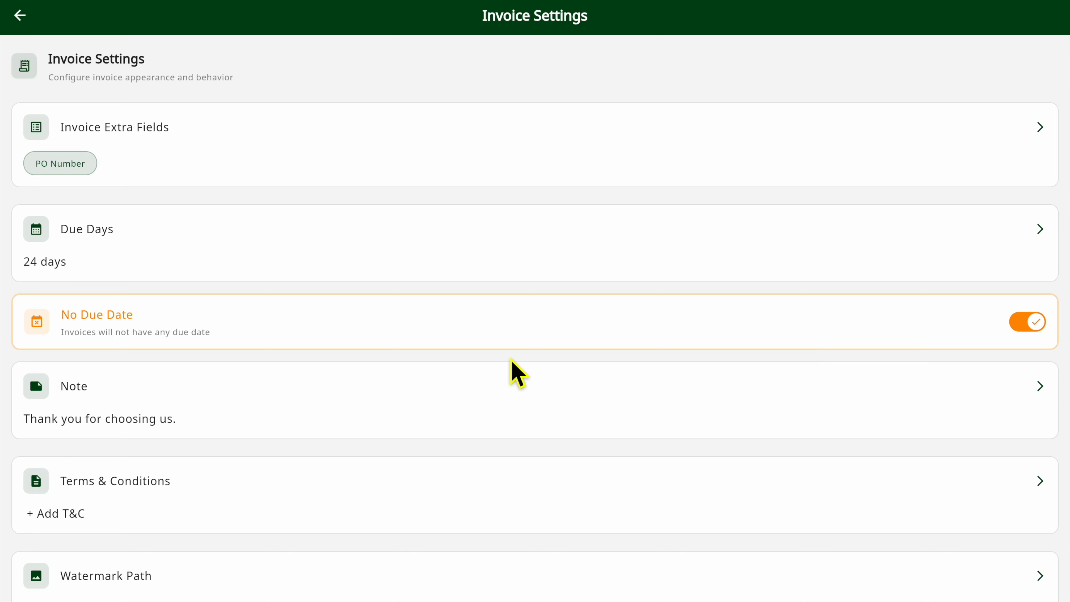
pyautogui.scroll(-2, 511, 360)
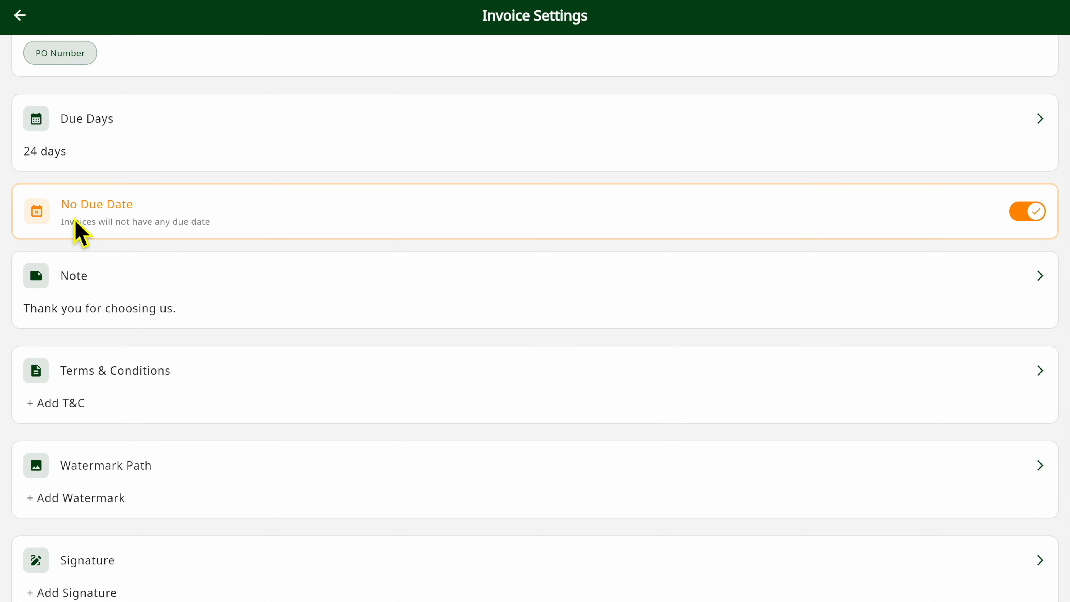
pyautogui.click(1035, 214)
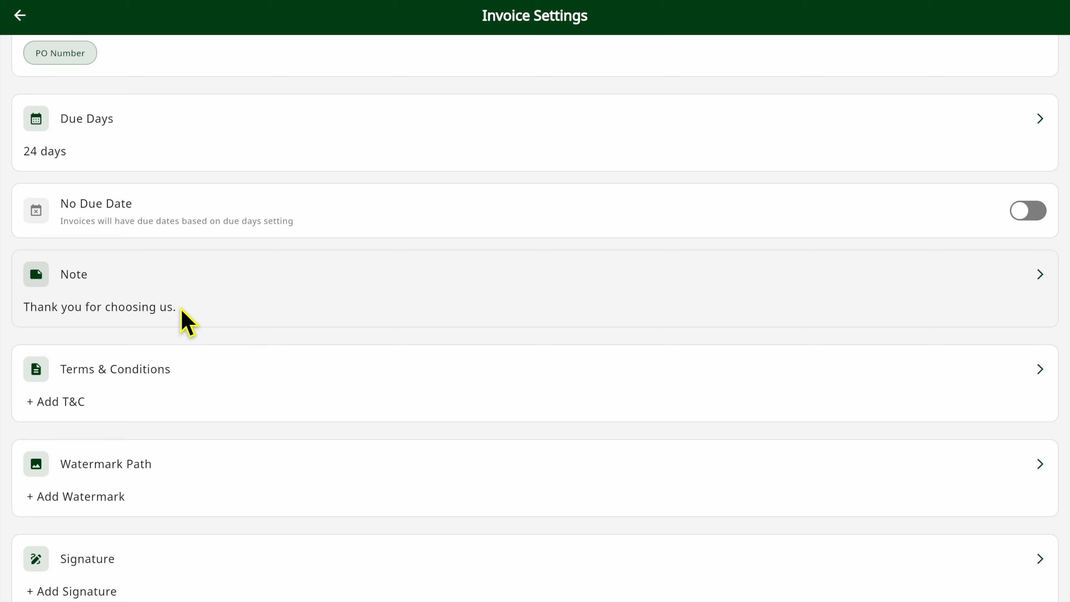
# - Shorten the invoice note to "Thank you for choosing" and save it
pyautogui.click(128, 304)
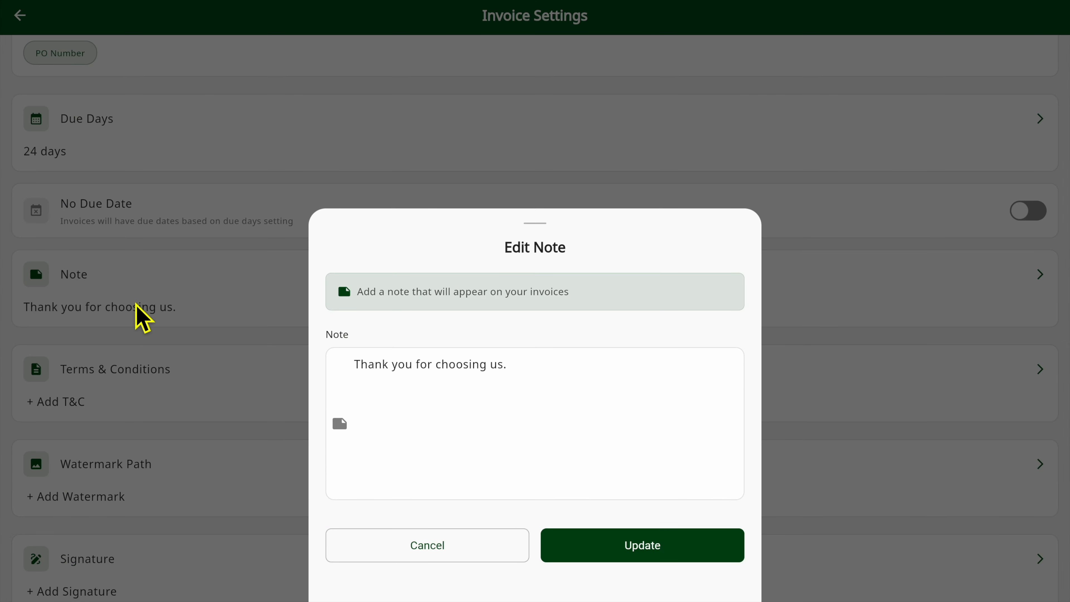
pyautogui.click(514, 389)
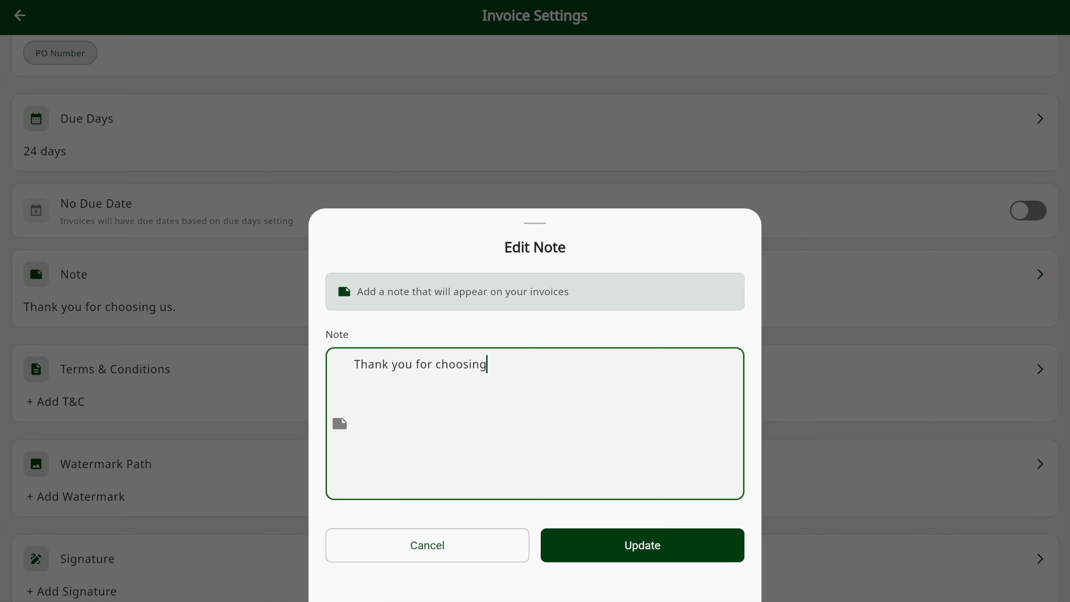
pyautogui.click(644, 553)
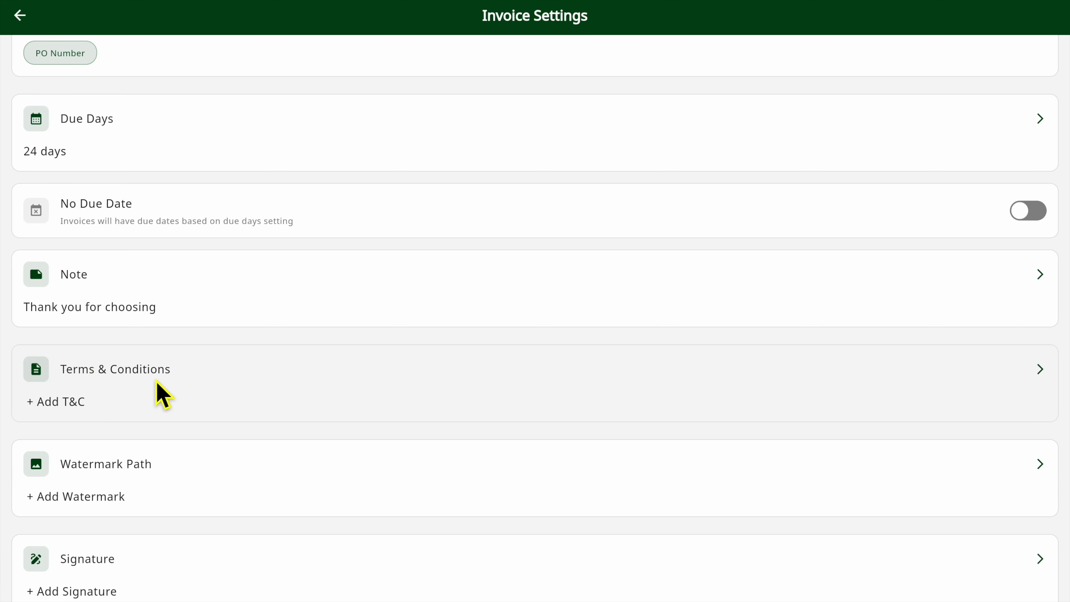
# - Add the terms and conditions text "No Refund and No Return" and save it
pyautogui.click(192, 380)
pyautogui.click(441, 406)
pyautogui.write('W')
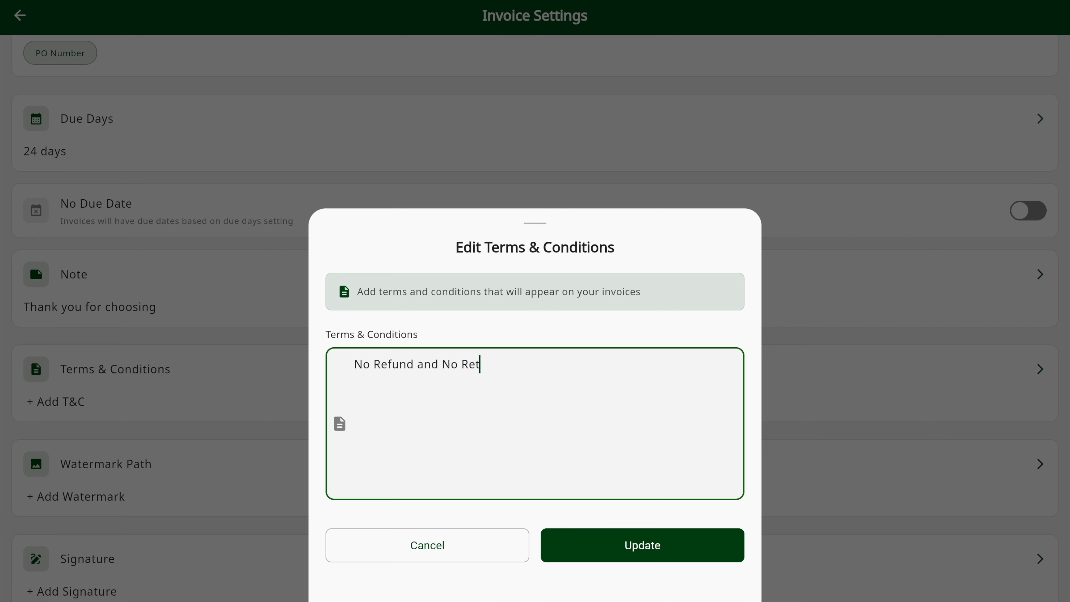
pyautogui.click(640, 555)
# - Look at the image source options for the watermark and the signature, dismissing both without choosing an image
pyautogui.scroll(-5, 206, 405)
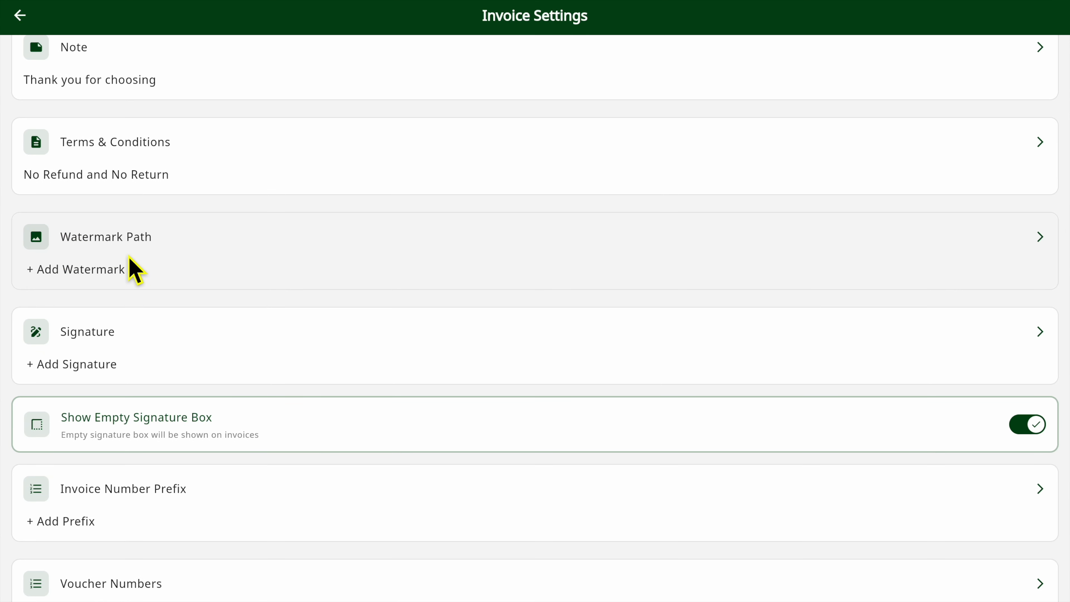
pyautogui.click(130, 258)
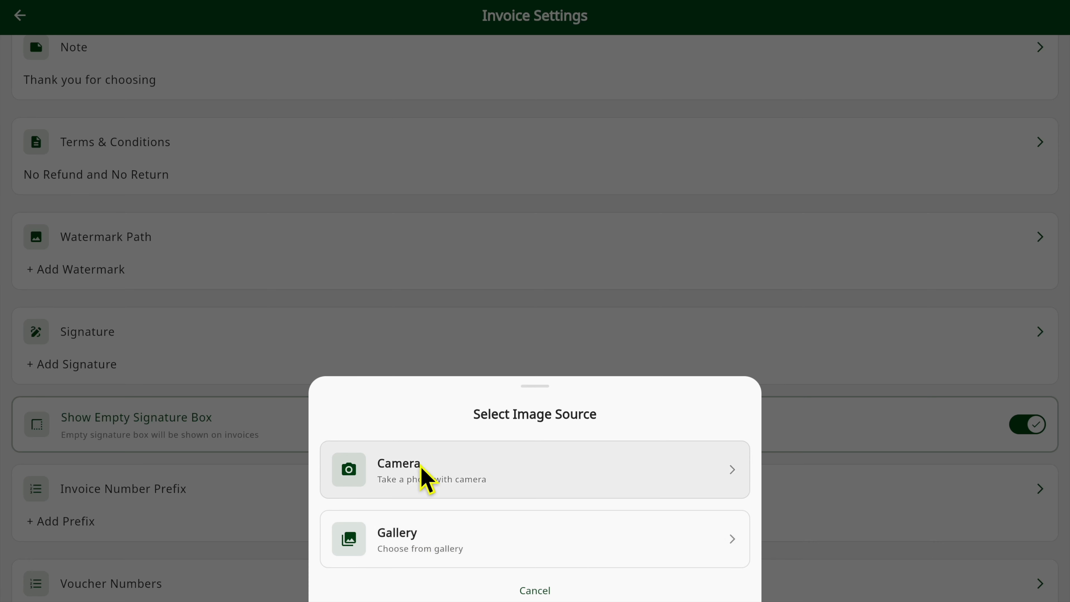
pyautogui.click(351, 355)
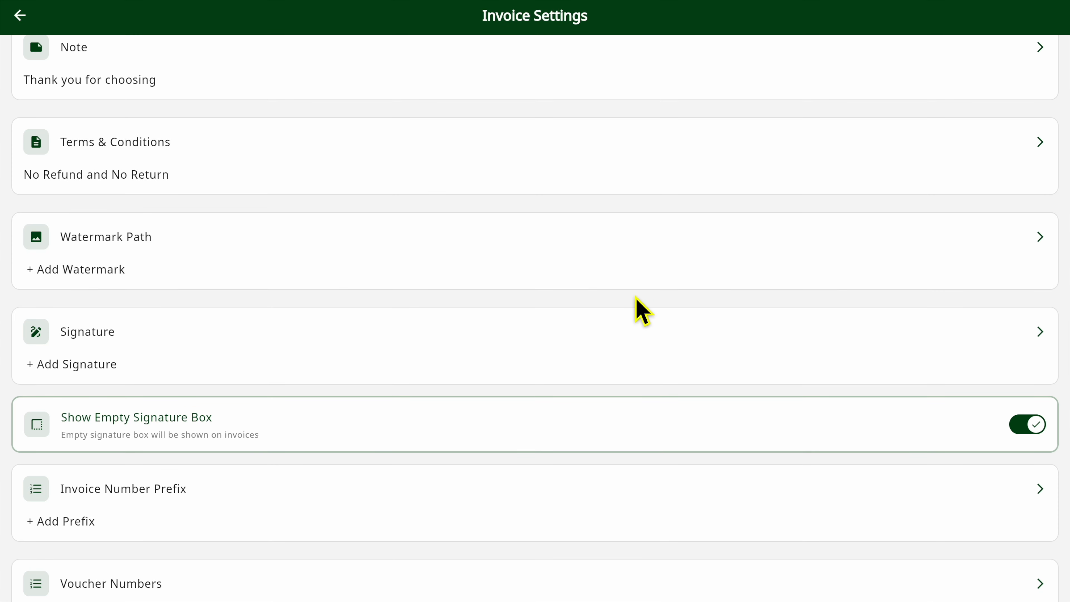
pyautogui.scroll(-3, 633, 308)
pyautogui.click(155, 258)
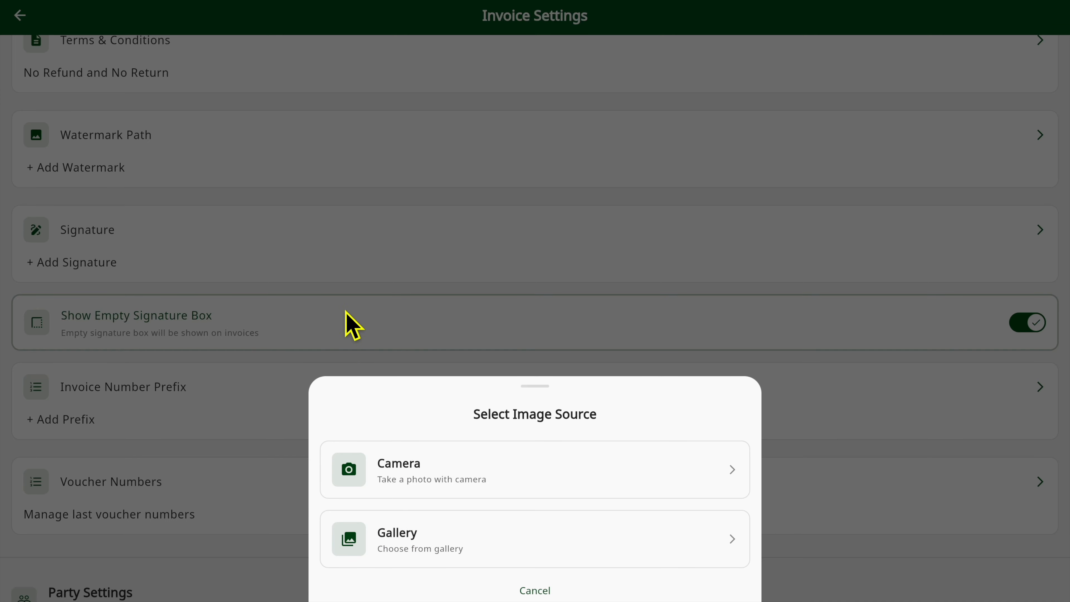
pyautogui.click(349, 292)
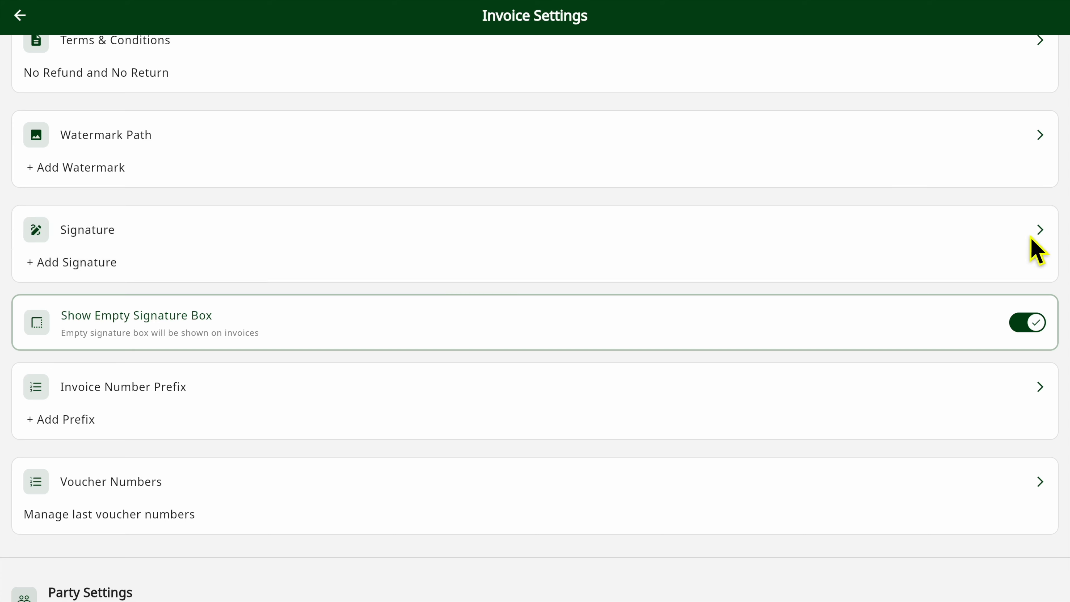
# - Toggle Show Empty Signature Box off and on, leaving it enabled
pyautogui.scroll(-2, 1024, 266)
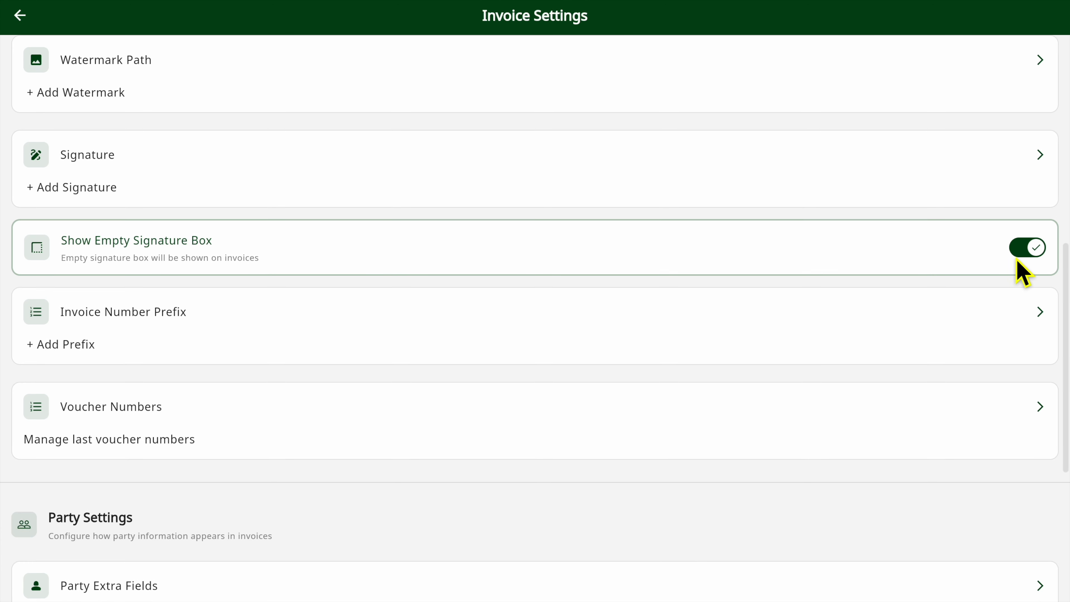
pyautogui.click(1036, 250)
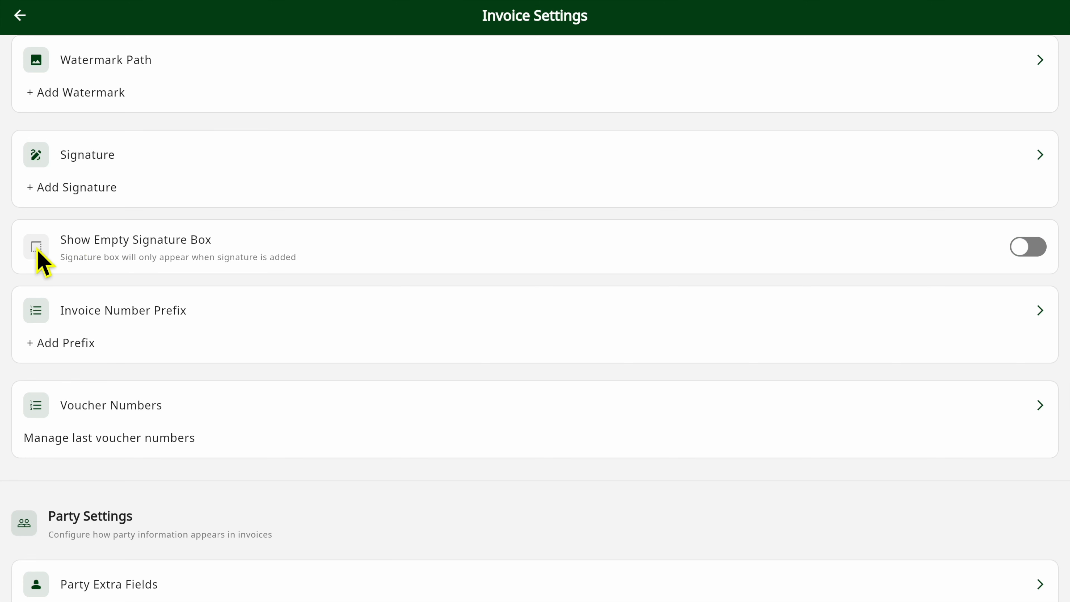
pyautogui.click(1035, 254)
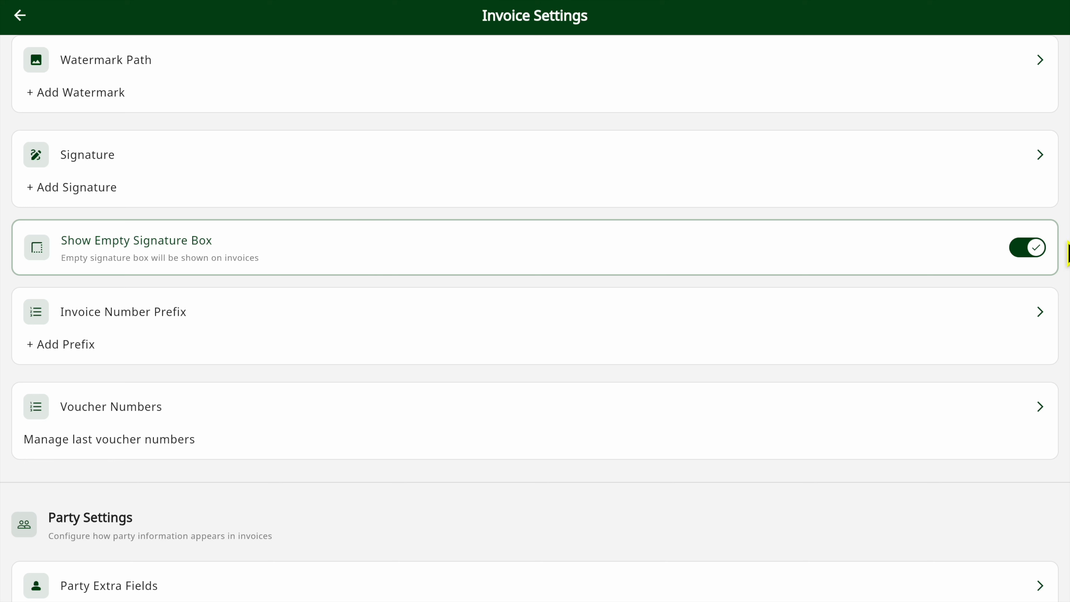
pyautogui.click(1038, 259)
pyautogui.click(1036, 255)
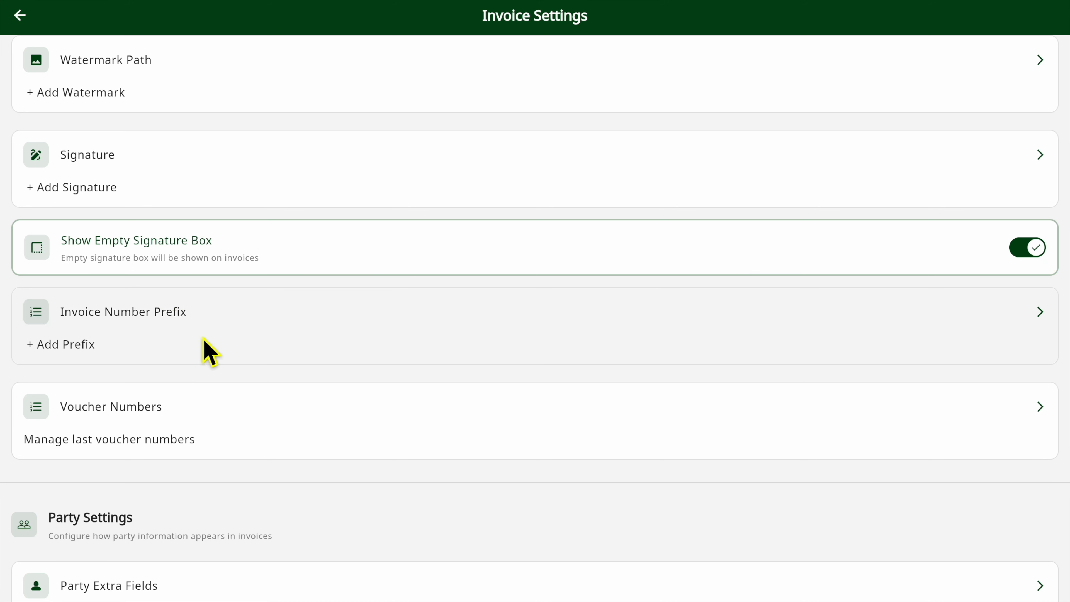
# - Set the invoice number prefix to "INVSALE-" and save the sale invoice number settings
pyautogui.scroll(-2, 203, 351)
pyautogui.click(125, 256)
pyautogui.click(432, 363)
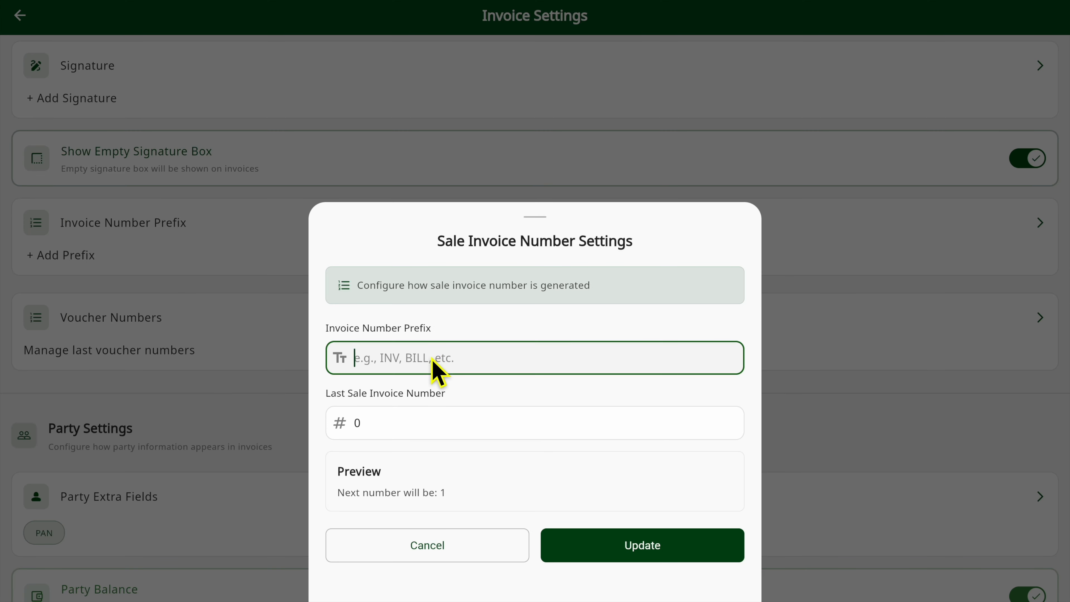
pyautogui.write('INVSALE-')
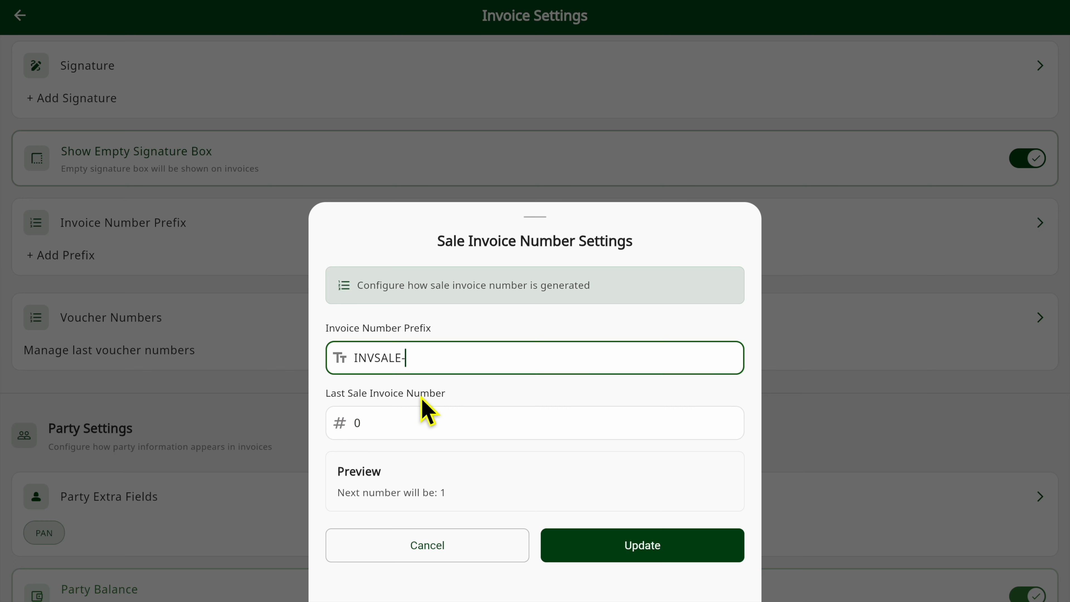
pyautogui.click(381, 430)
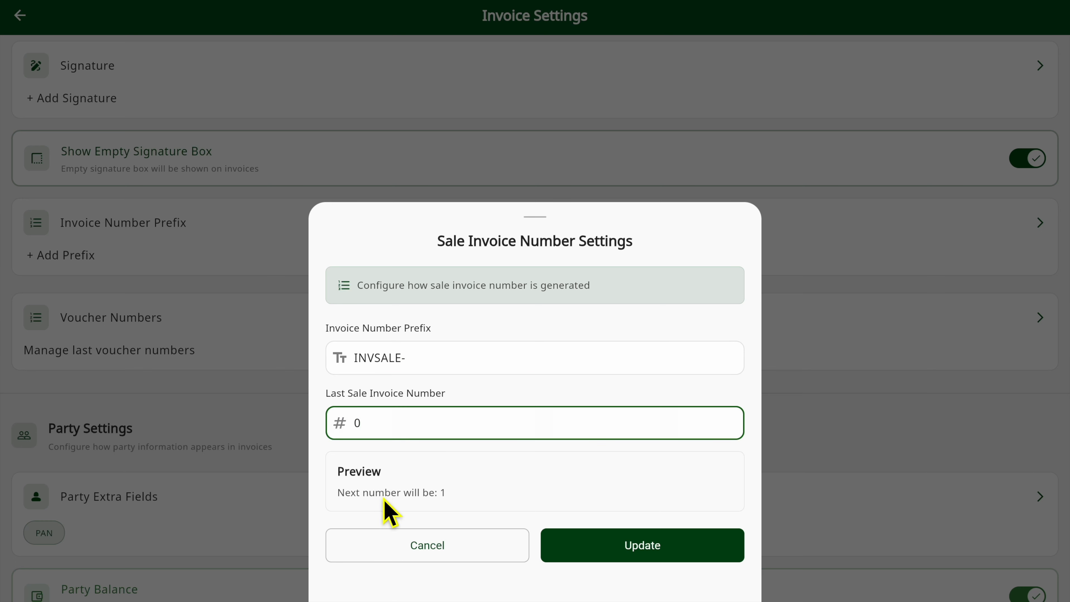
pyautogui.click(592, 555)
# - Open the voucher numbers and go through the sale and purchase voucher number fields
pyautogui.scroll(-5, 234, 342)
pyautogui.scroll(4, 236, 342)
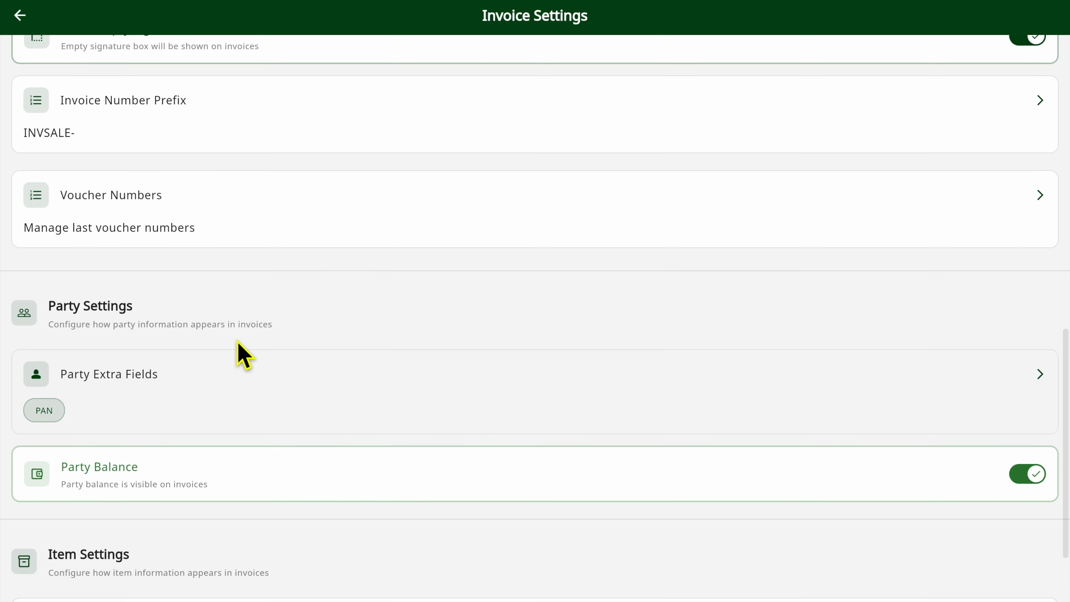
pyautogui.click(232, 272)
pyautogui.click(373, 201)
pyautogui.click(366, 255)
pyautogui.click(366, 327)
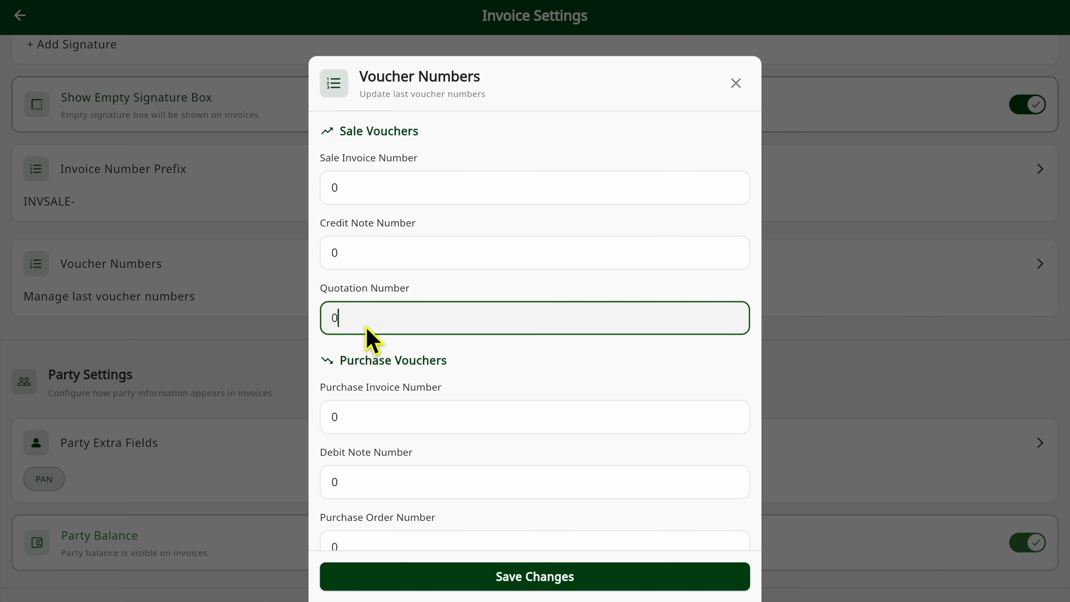
pyautogui.scroll(-3, 367, 331)
pyautogui.click(369, 307)
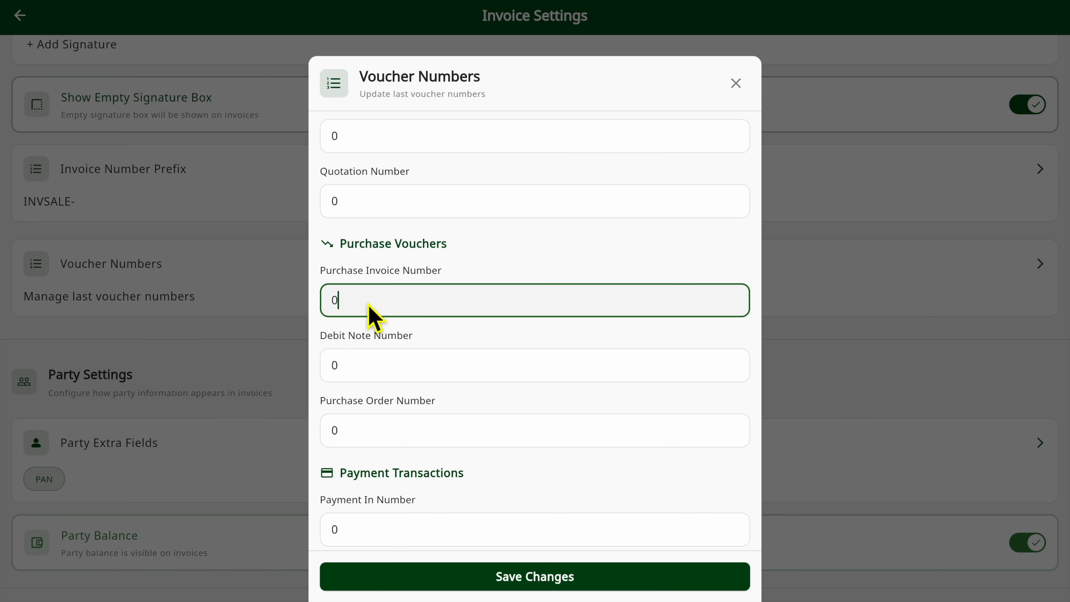
pyautogui.click(366, 365)
pyautogui.click(369, 430)
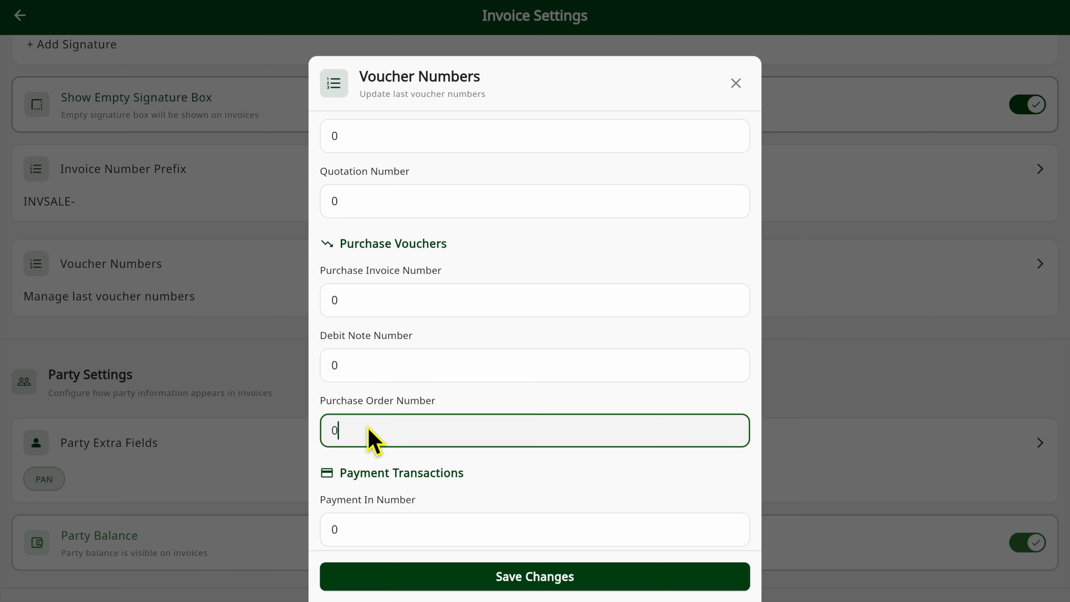
# - Go through the payment transaction number fields and save the voucher numbers
pyautogui.scroll(-2, 367, 436)
pyautogui.click(371, 460)
pyautogui.click(364, 517)
pyautogui.scroll(3, 412, 314)
pyautogui.scroll(2, 414, 318)
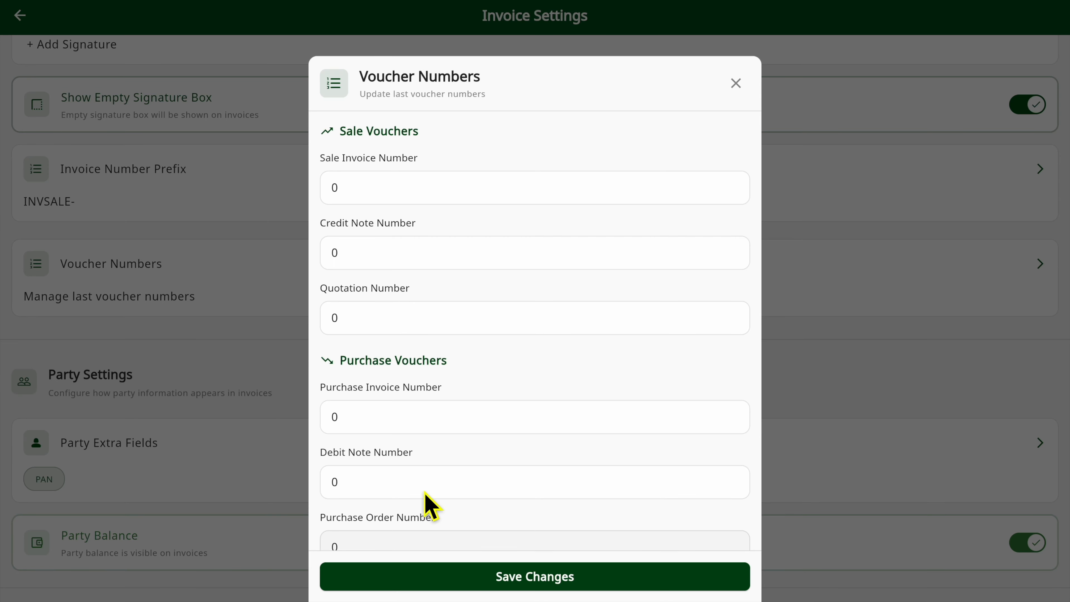
pyautogui.scroll(-5, 426, 489)
pyautogui.click(421, 585)
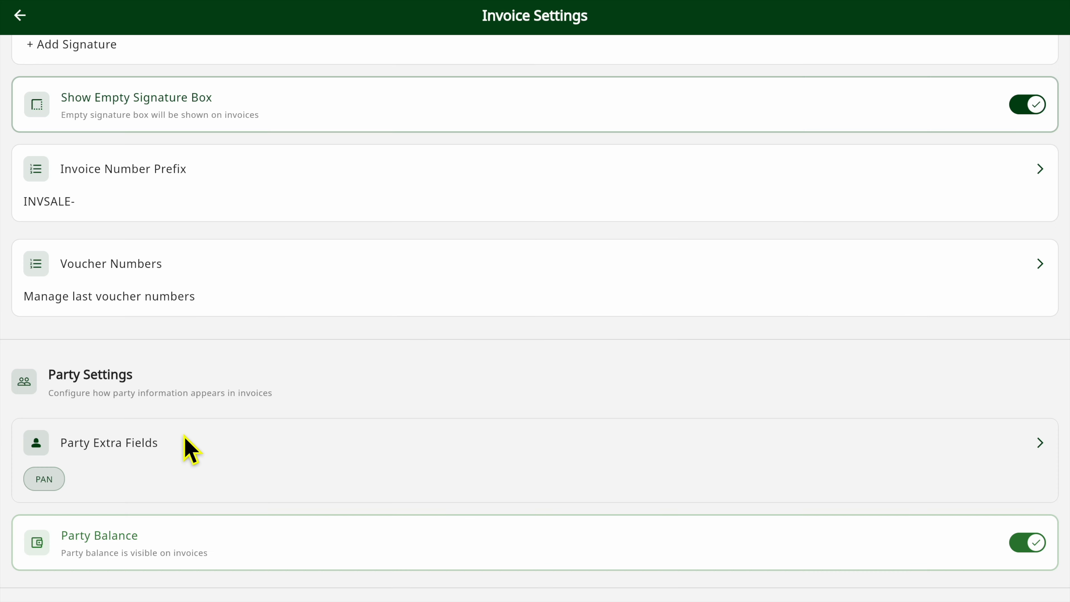
# - Add a party extra field named "GSTIN" and save the party extra fields
pyautogui.scroll(-5, 150, 461)
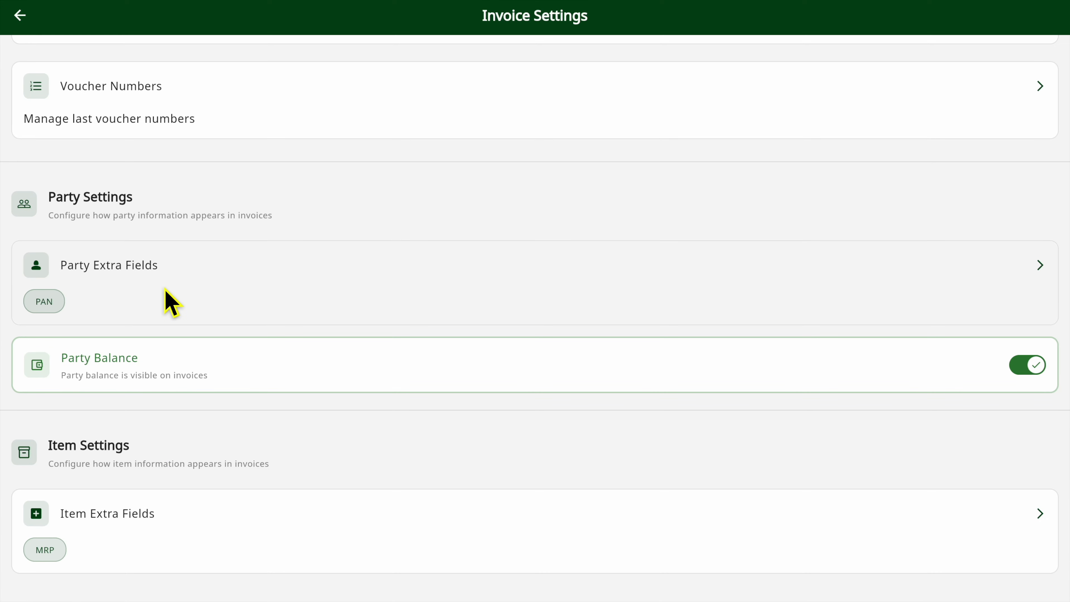
pyautogui.click(164, 290)
pyautogui.click(448, 364)
pyautogui.write('GSTIN')
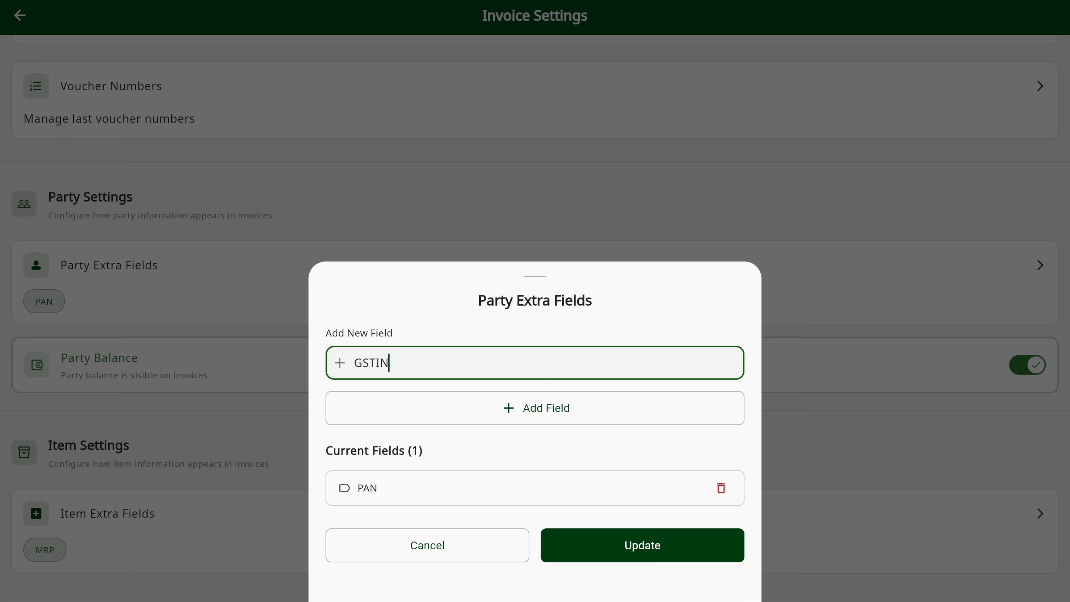
pyautogui.click(461, 416)
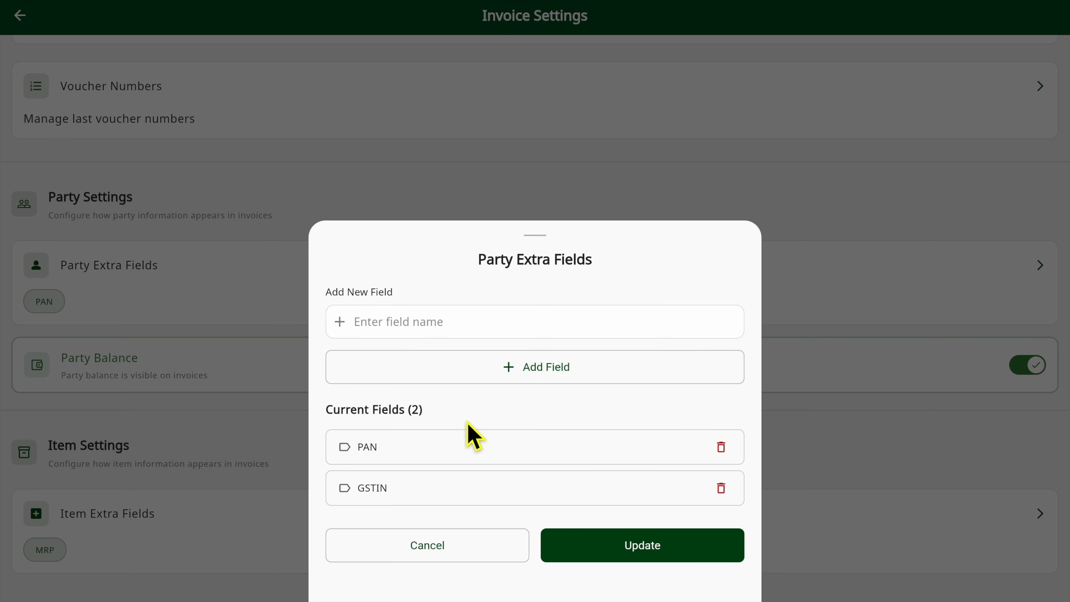
pyautogui.click(578, 548)
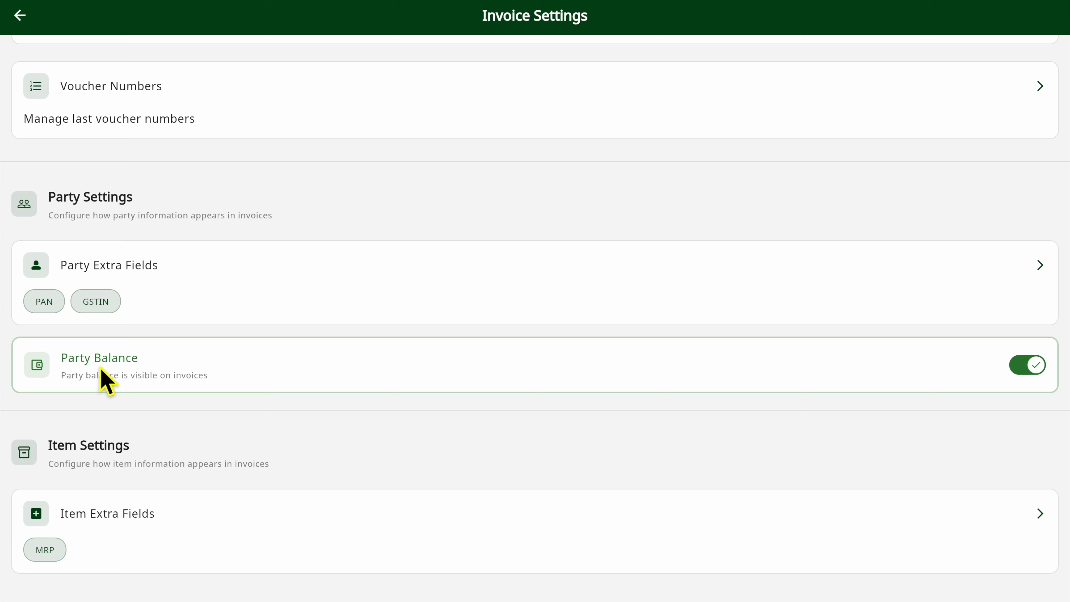
# - Toggle Party Balance off and on, leaving it enabled
pyautogui.click(1026, 370)
pyautogui.click(1028, 371)
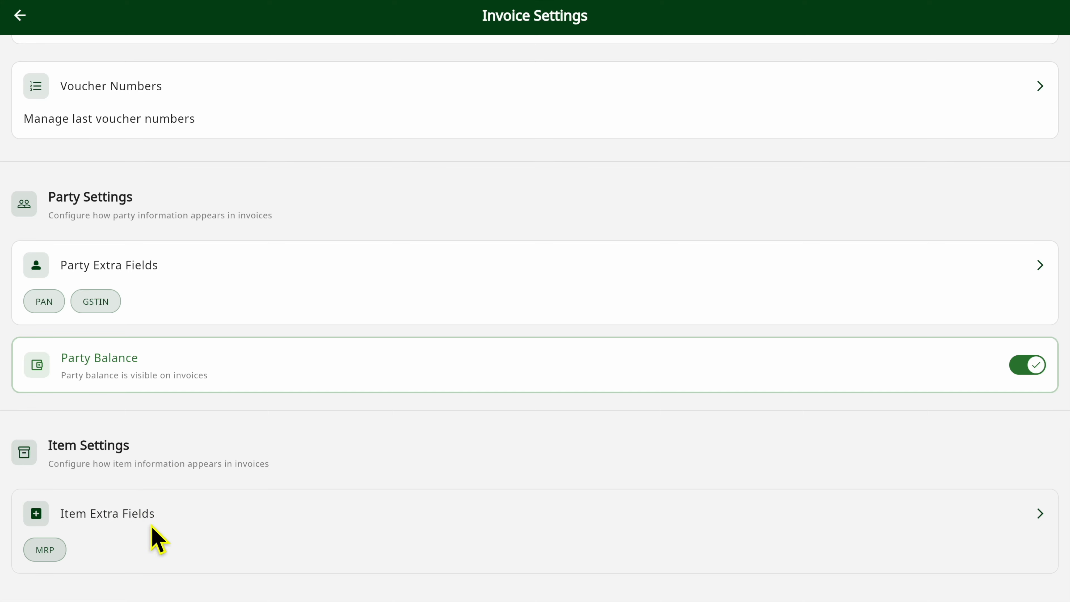
# - Add the item extra fields "Serial No." and "IMEI" and save the item extra fields
pyautogui.click(255, 530)
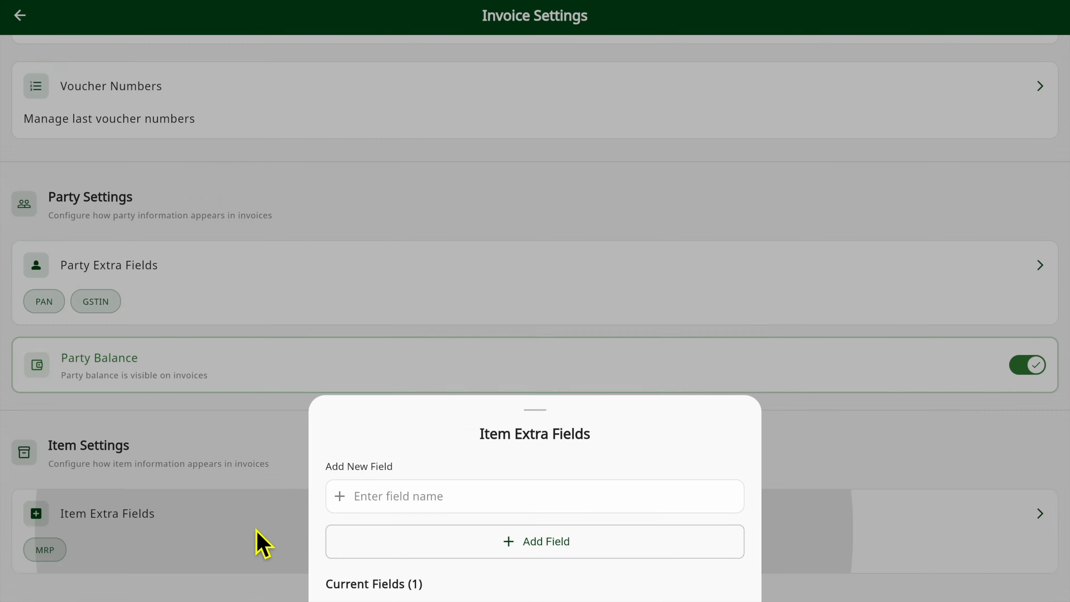
pyautogui.click(413, 371)
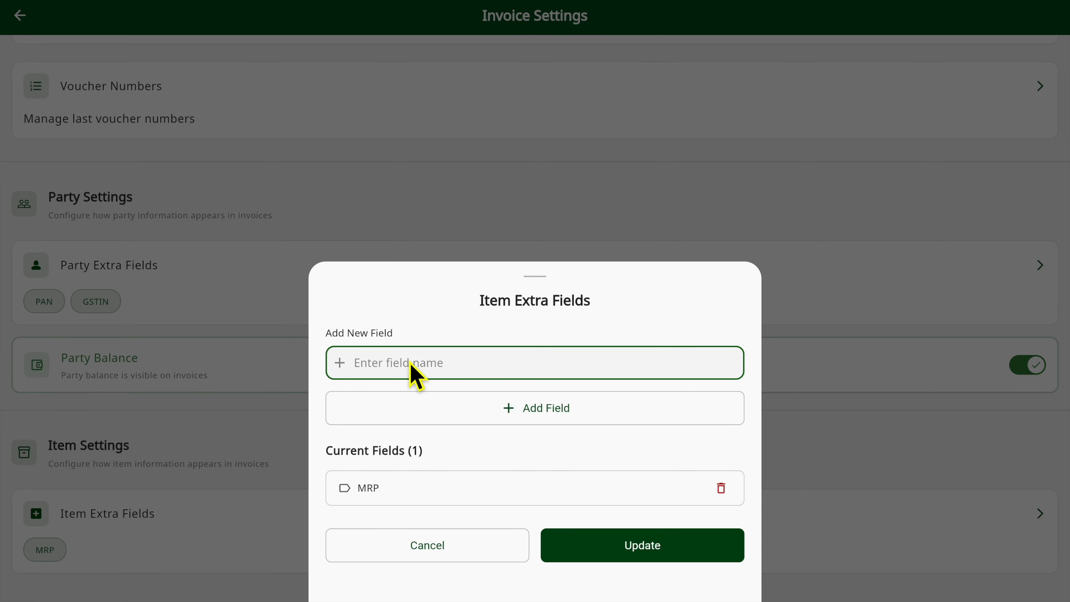
pyautogui.write('Serial No.')
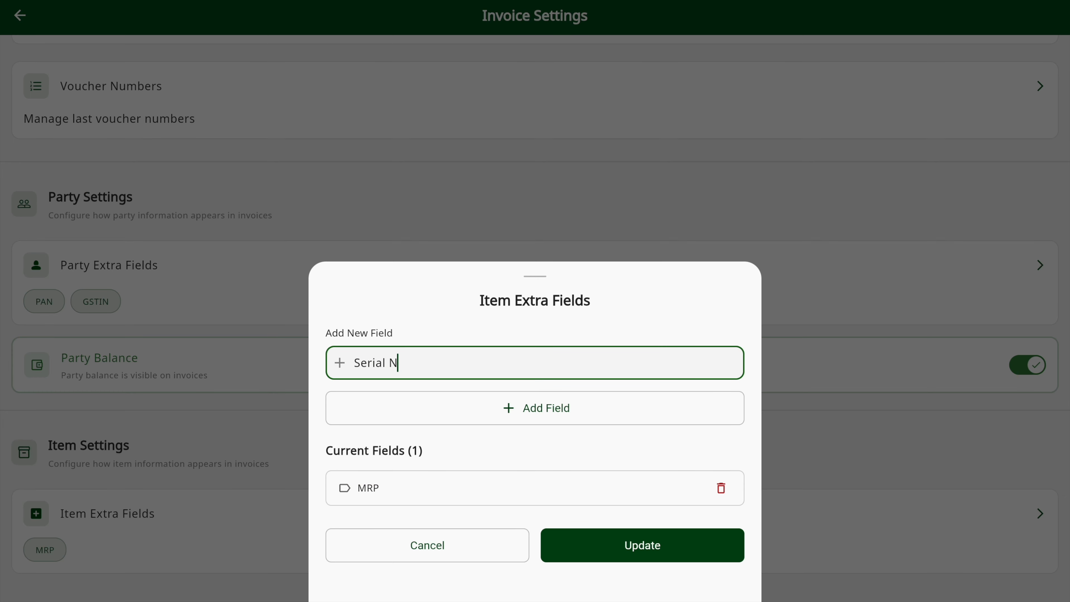
pyautogui.click(447, 407)
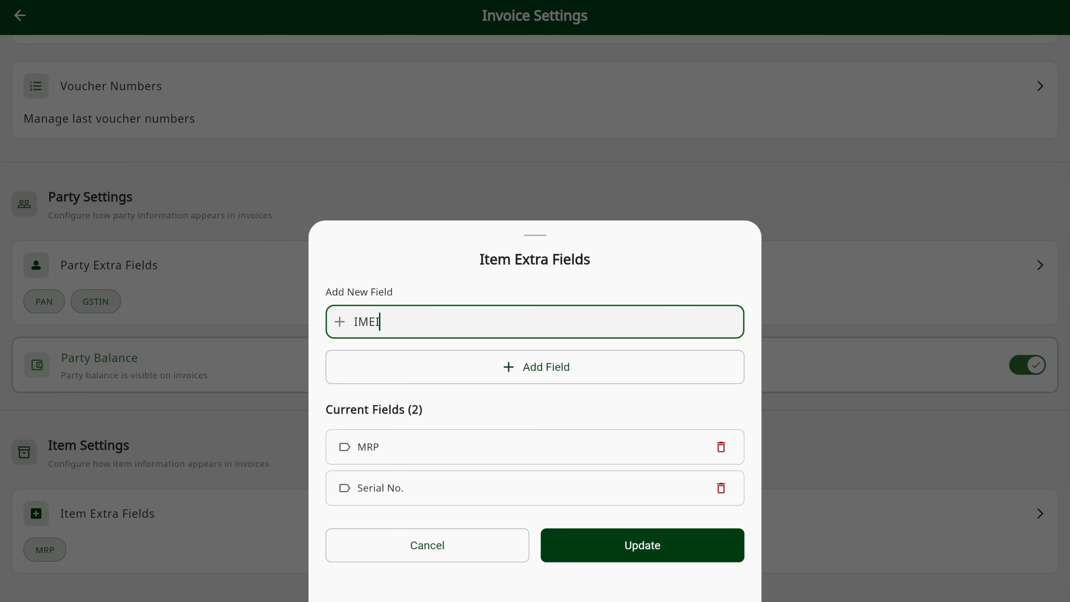
pyautogui.click(441, 363)
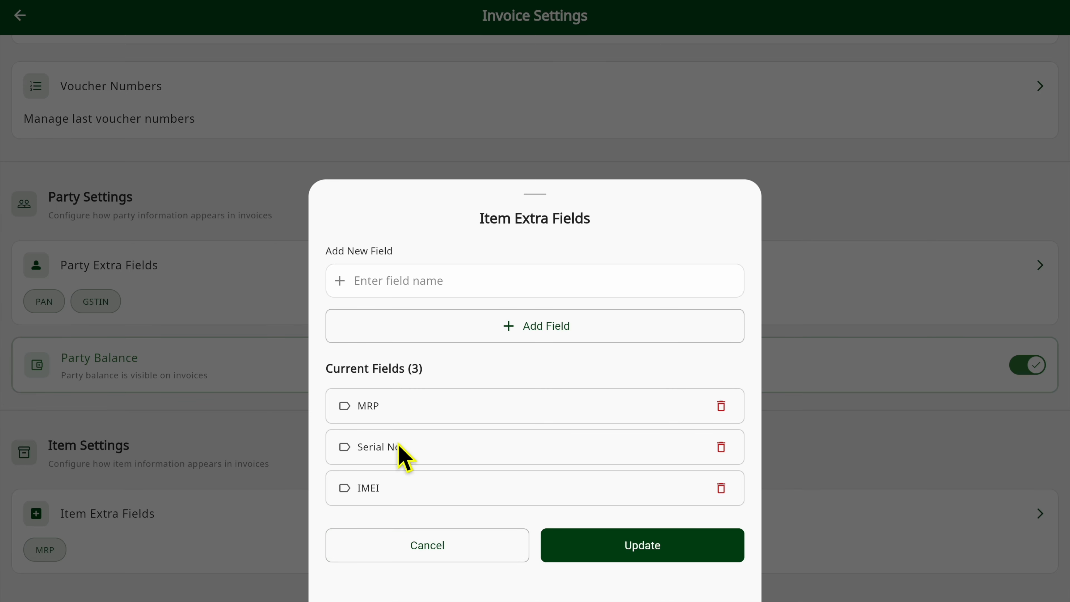
pyautogui.click(570, 548)
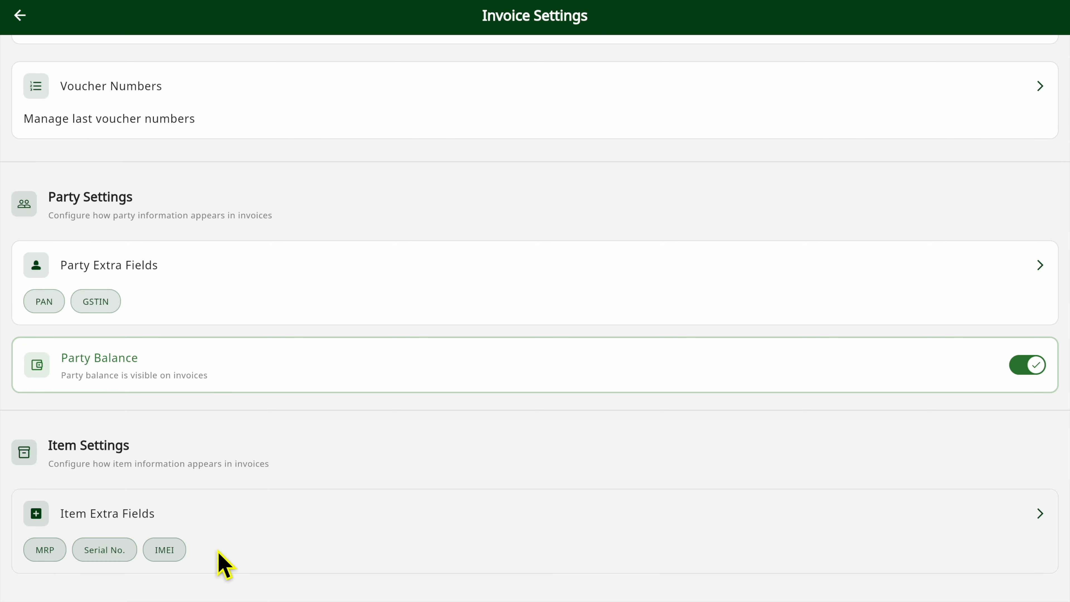
# - Leave the invoice settings and look at the list of managed businesses, closing it without switching business
pyautogui.scroll(10, 297, 239)
pyautogui.scroll(9, 288, 227)
pyautogui.scroll(-16, 288, 227)
pyautogui.scroll(16, 288, 228)
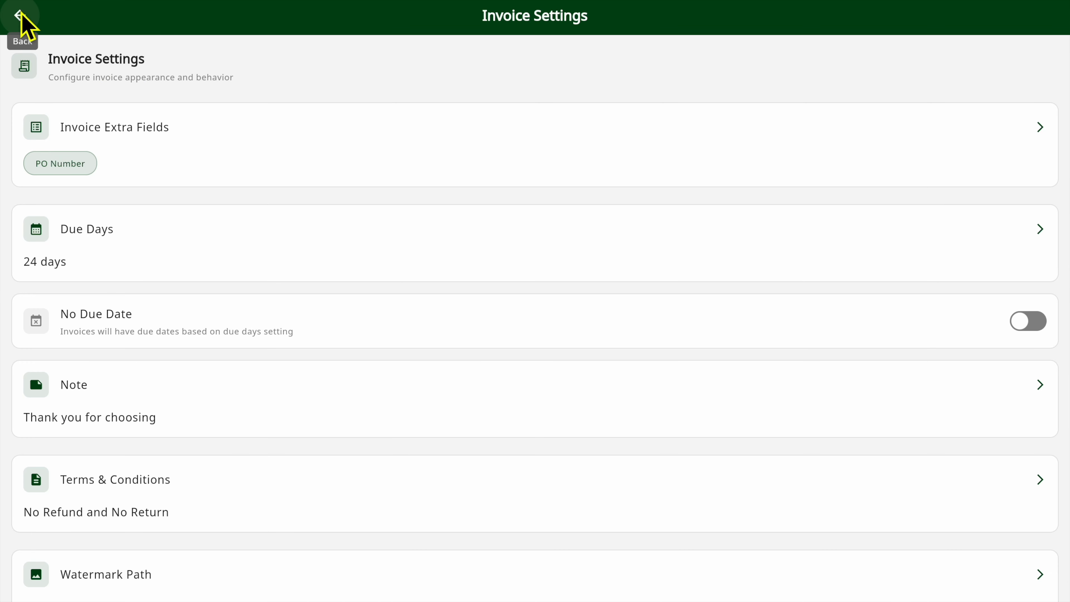
pyautogui.click(17, 15)
pyautogui.click(297, 37)
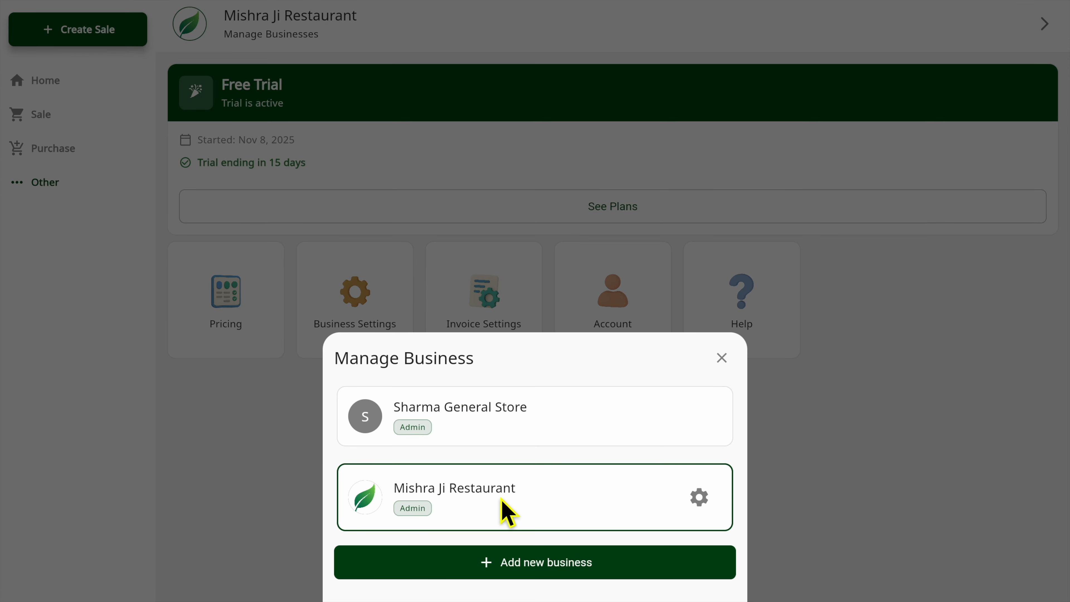
pyautogui.click(722, 358)
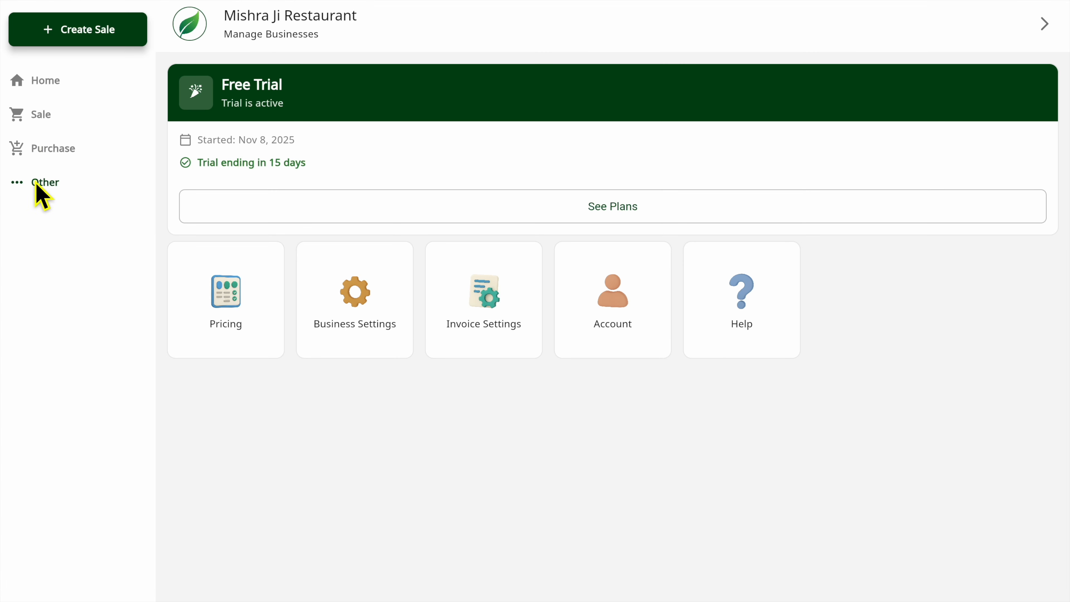
# - Reopen the invoice settings and review the configured options, including the voucher numbers, without changing anything
pyautogui.click(469, 316)
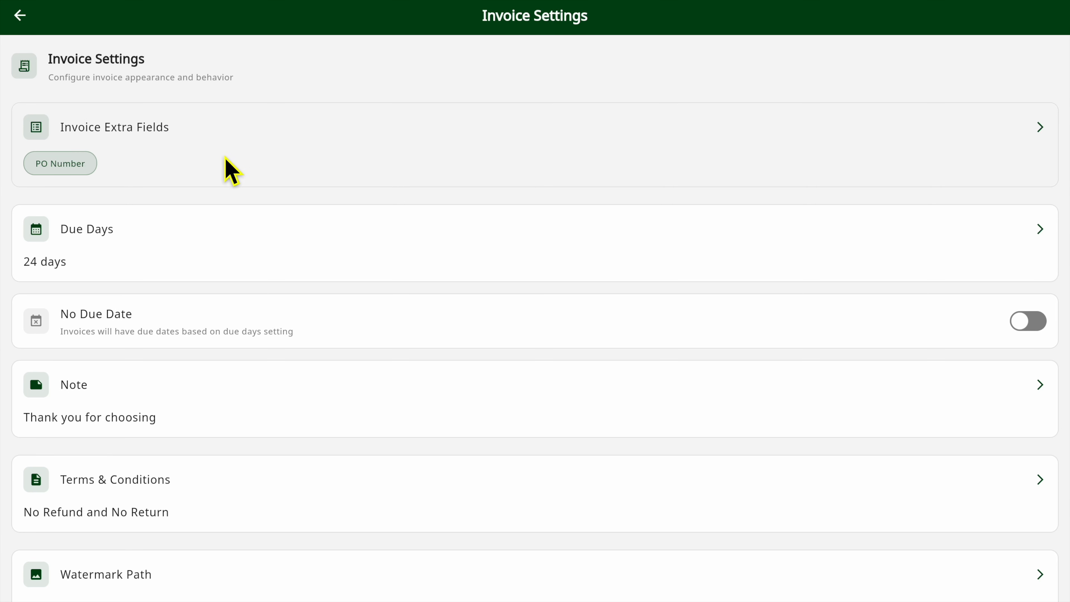
pyautogui.scroll(-5, 290, 379)
pyautogui.scroll(-6, 232, 422)
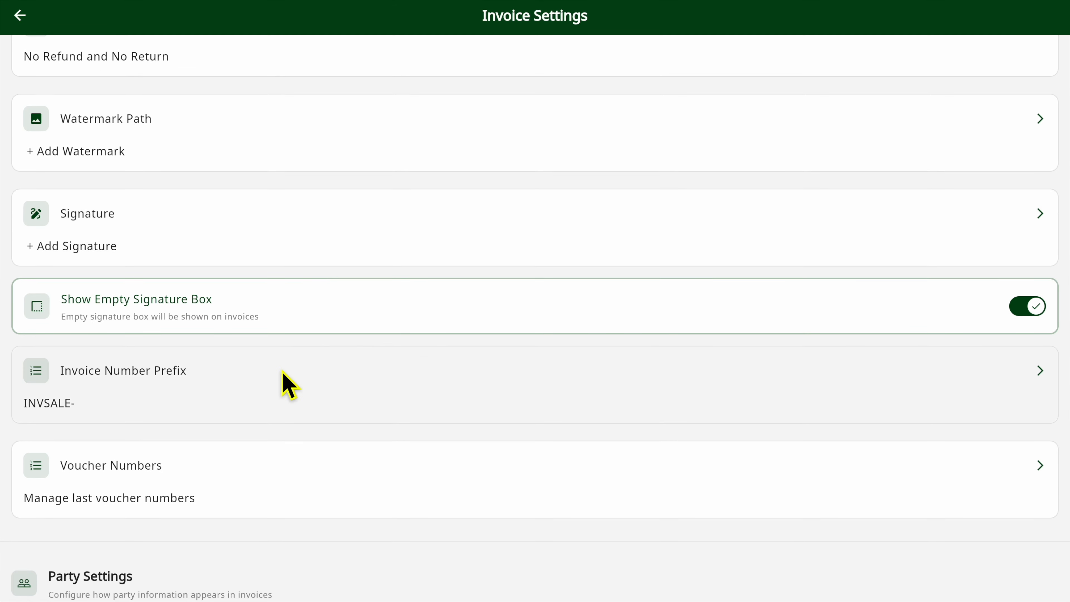
pyautogui.scroll(-5, 284, 379)
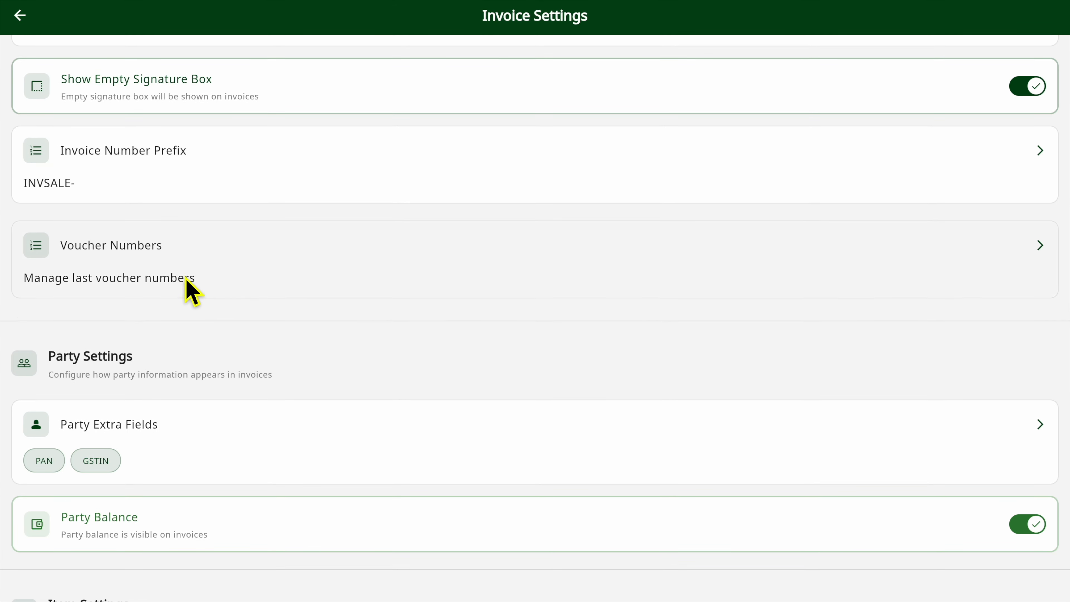
pyautogui.click(192, 295)
pyautogui.click(734, 87)
pyautogui.scroll(-4, 424, 379)
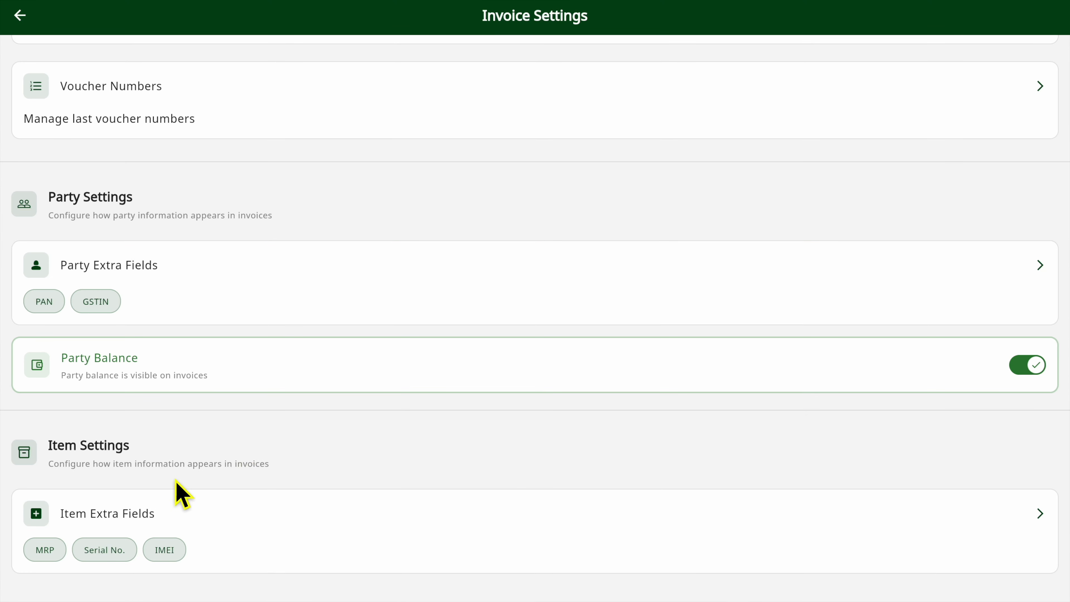